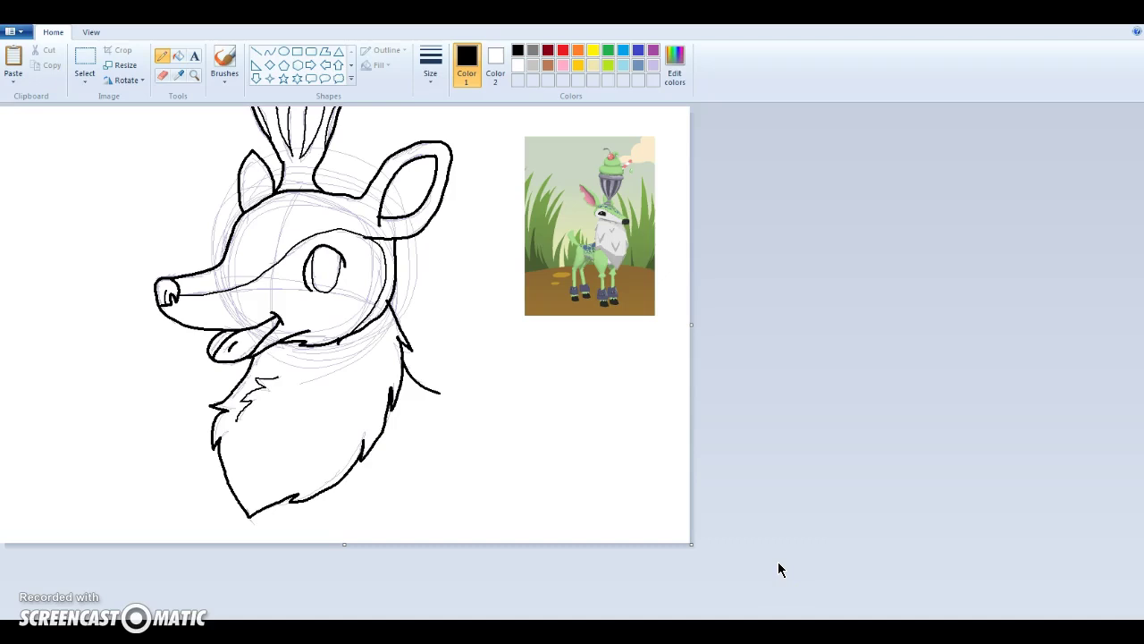
Step: Zoom in on the deer's face and examine the light sketch lines under the black line art
click(194, 75)
click(385, 268)
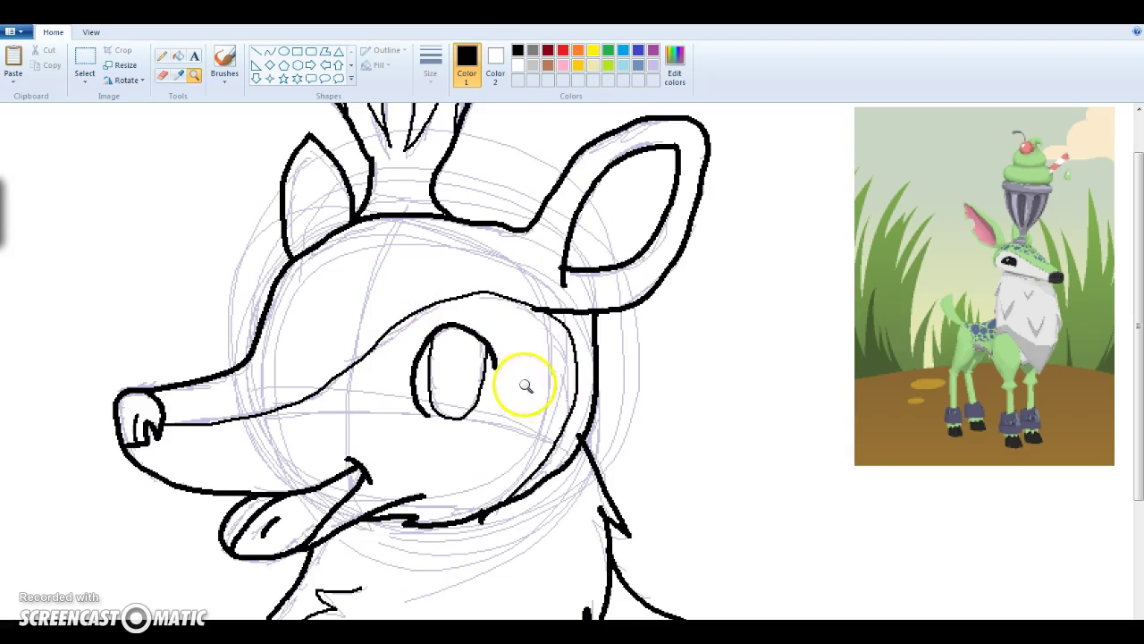
click(525, 385)
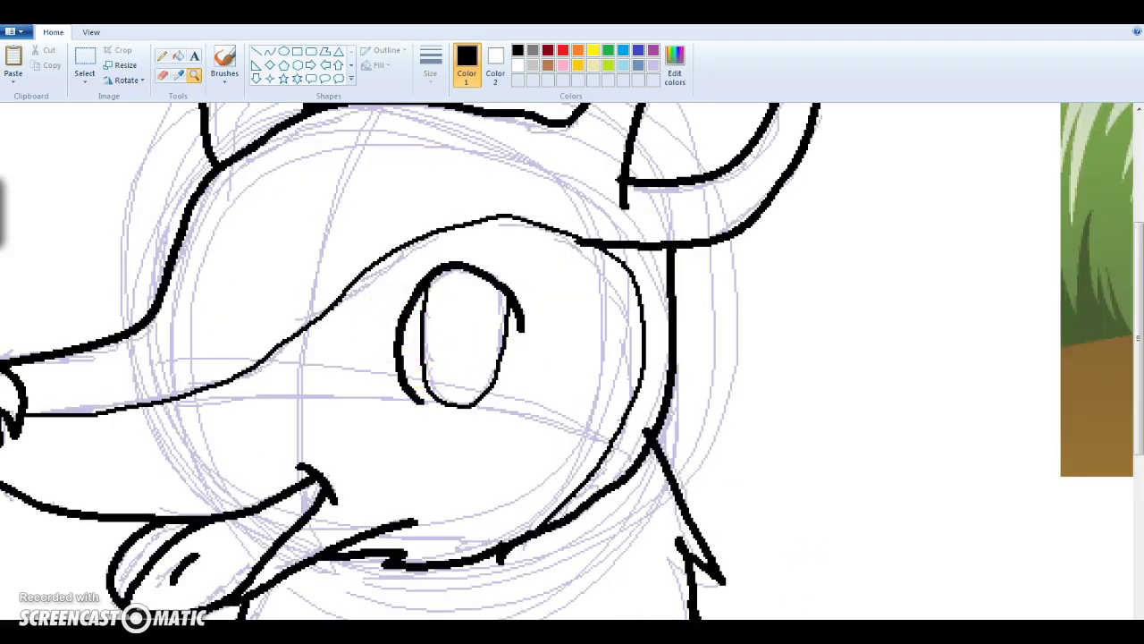
key(ctrl+Page_Down)
key(ctrl+Page_Down)
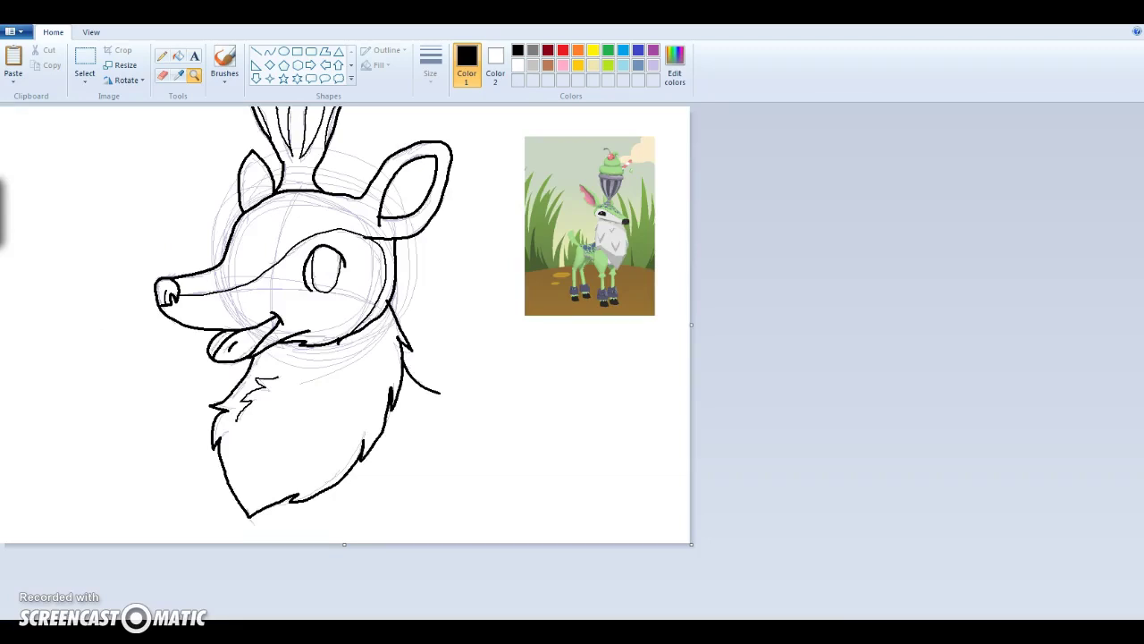
click(399, 315)
click(451, 293)
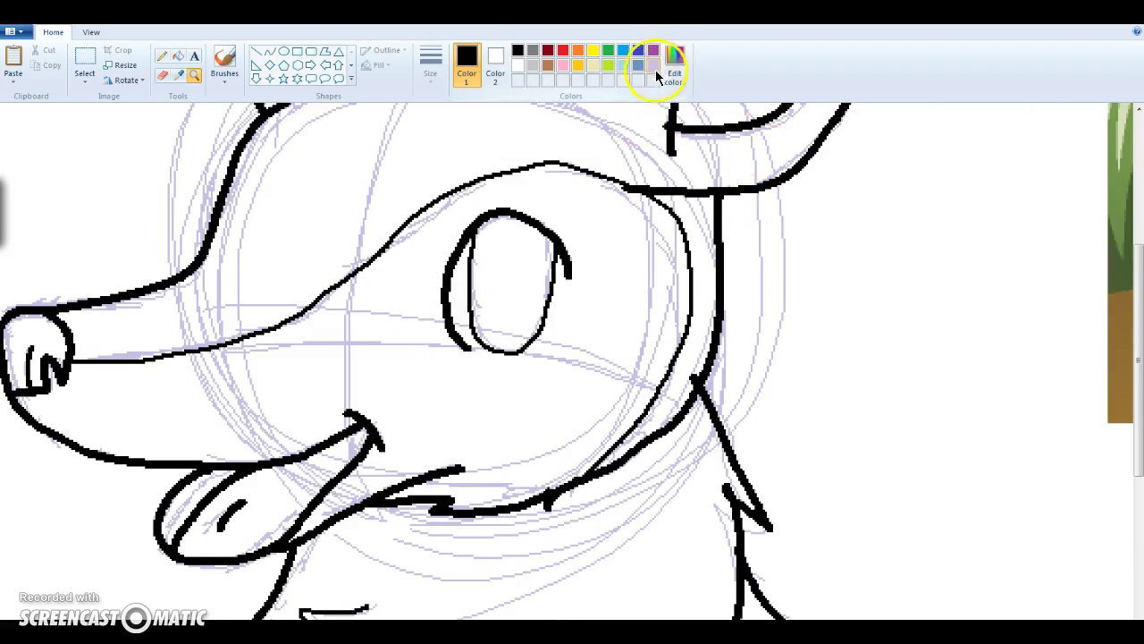
Step: Set Color 1 to the sketch lines' lavender and give the Eraser its largest preset size
click(162, 59)
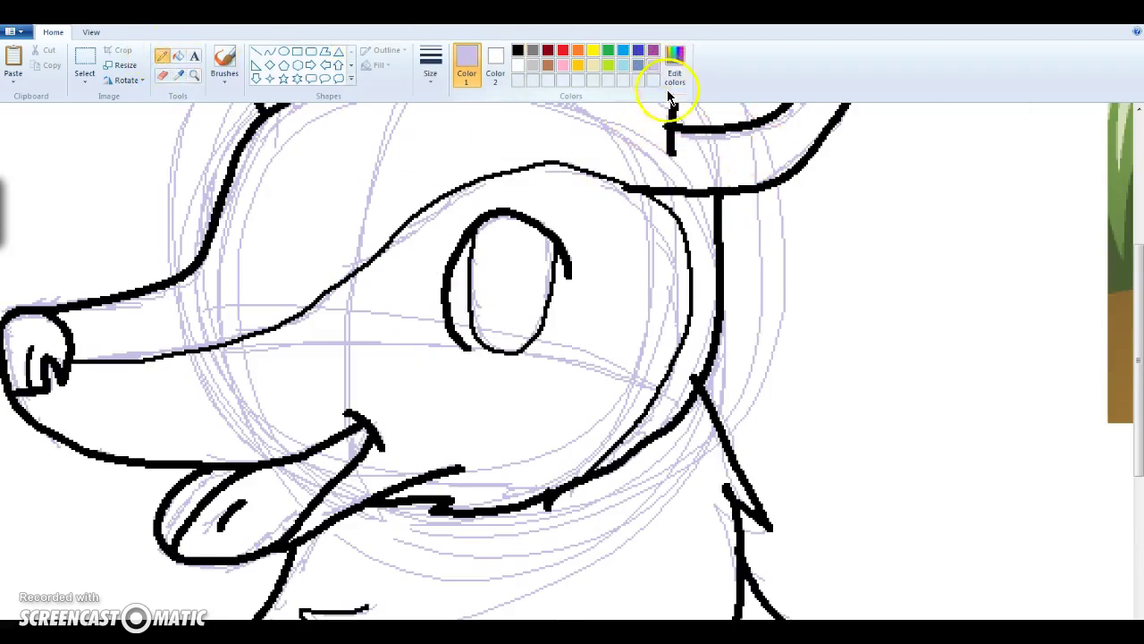
scroll(815, 547, down, 3)
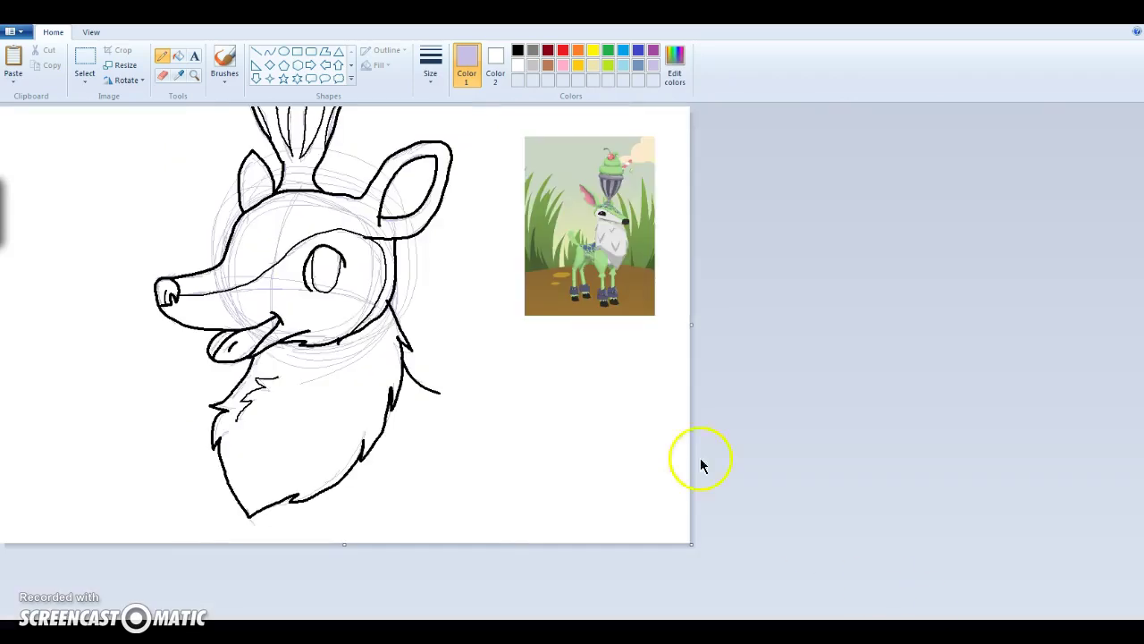
click(163, 77)
click(431, 70)
click(447, 185)
Step: Search the installed programs for the On-Screen Keyboard and open it
click(18, 630)
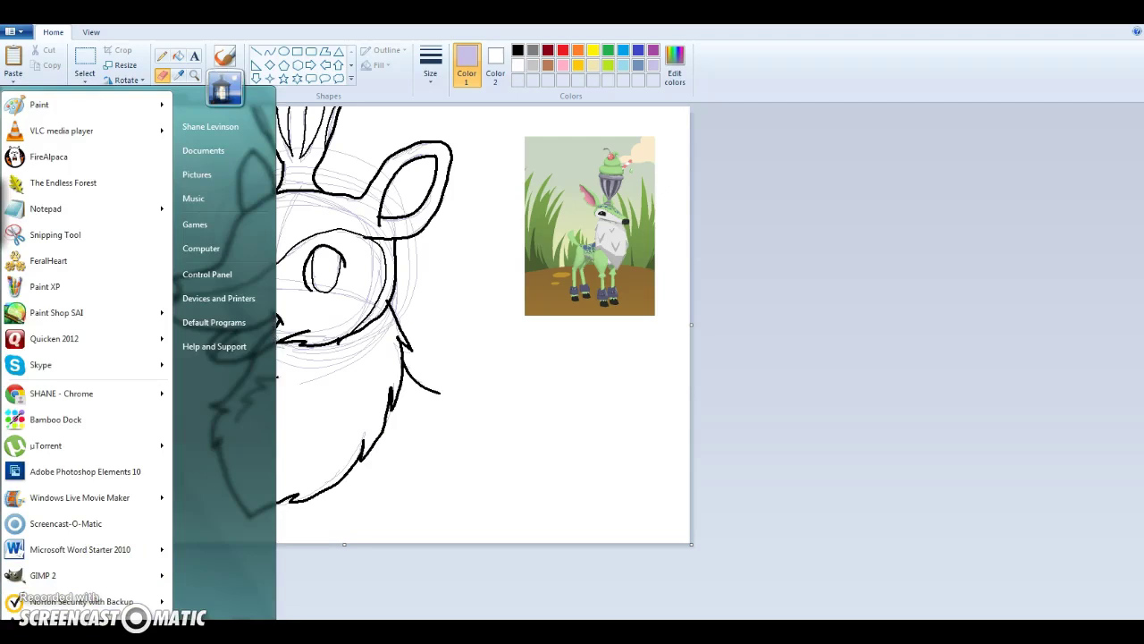
text(s)
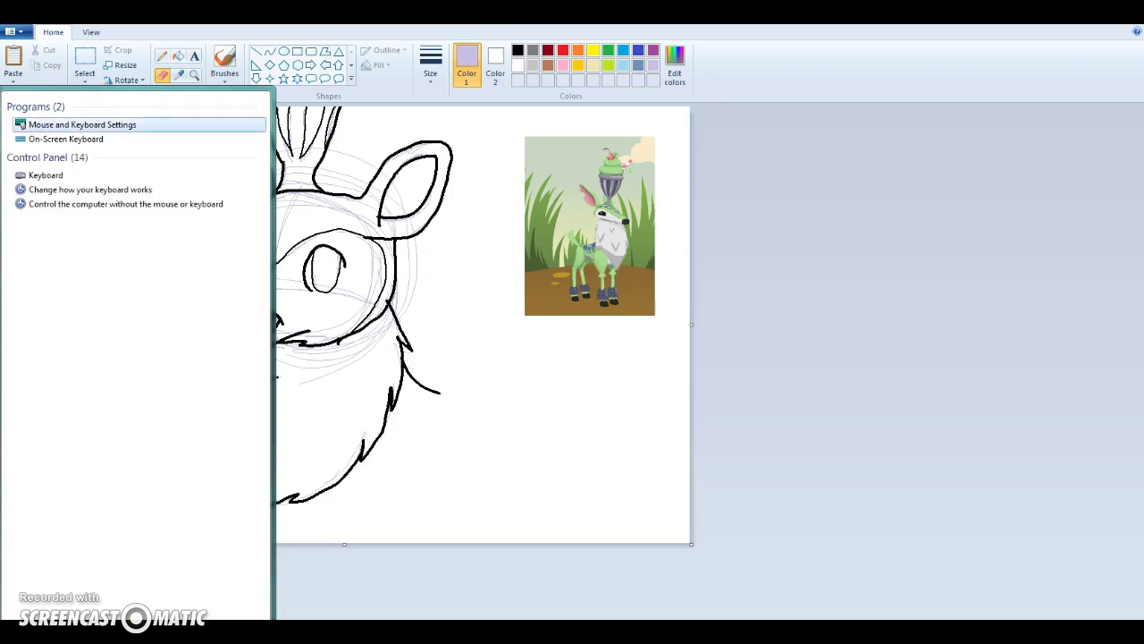
click(97, 140)
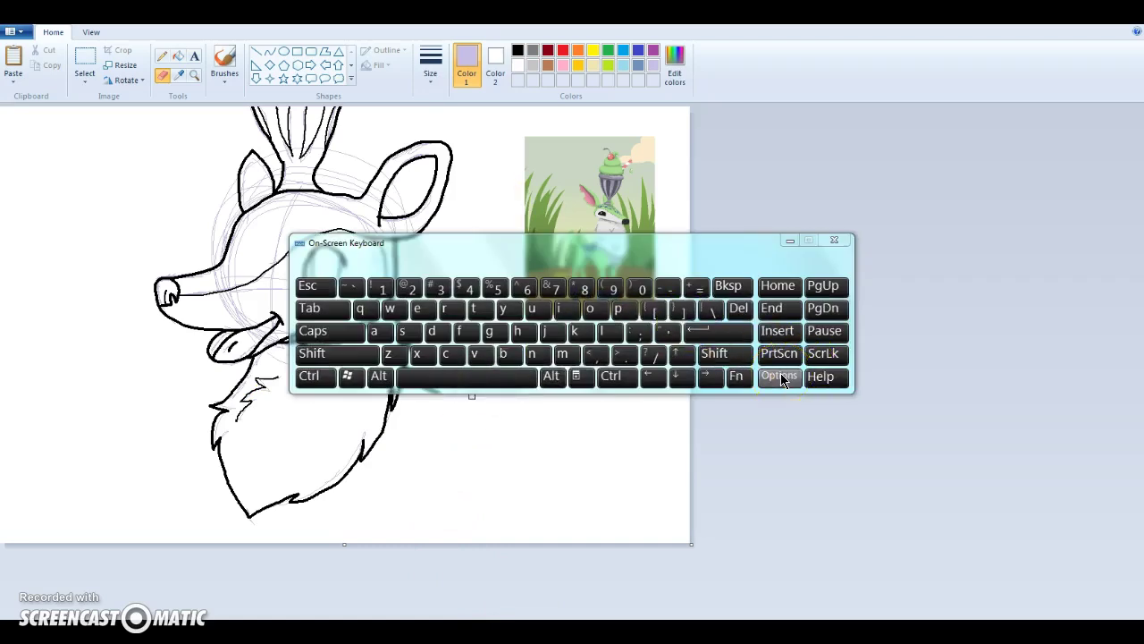
Step: Enlarge the eraser well beyond its largest preset size and minimize the On-Screen Keyboard
key(ctrl)
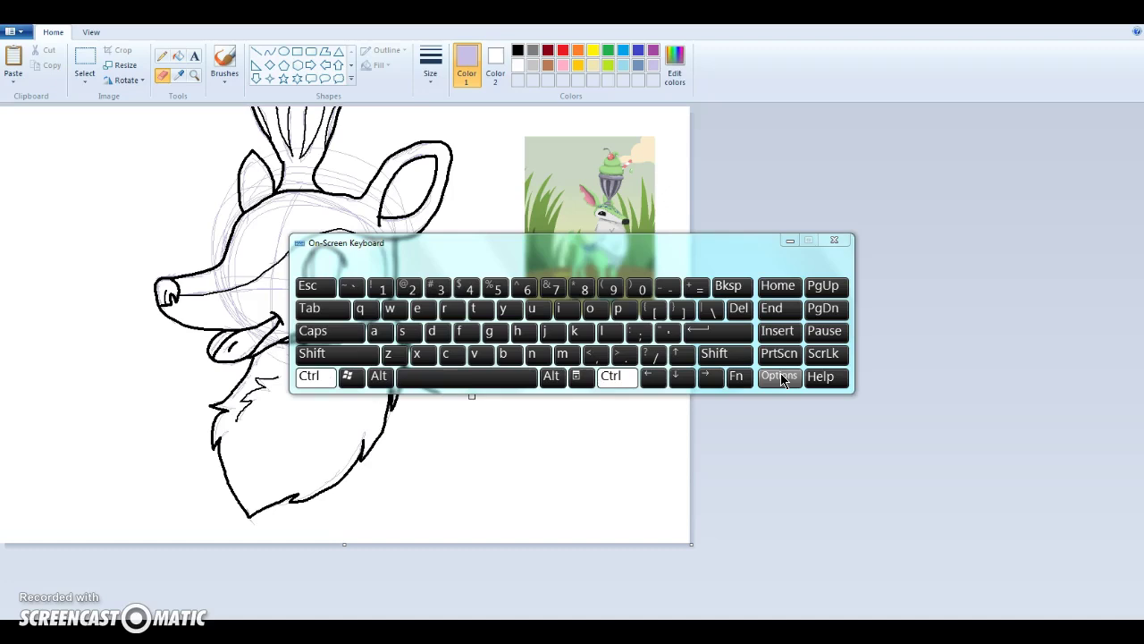
click(573, 224)
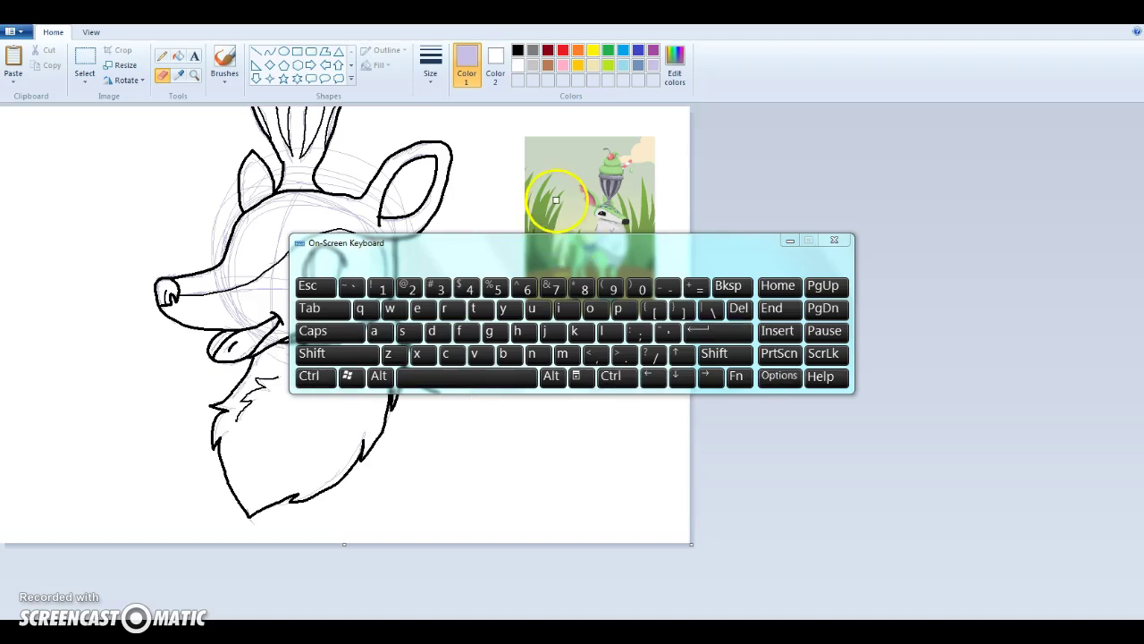
key(ctrl)
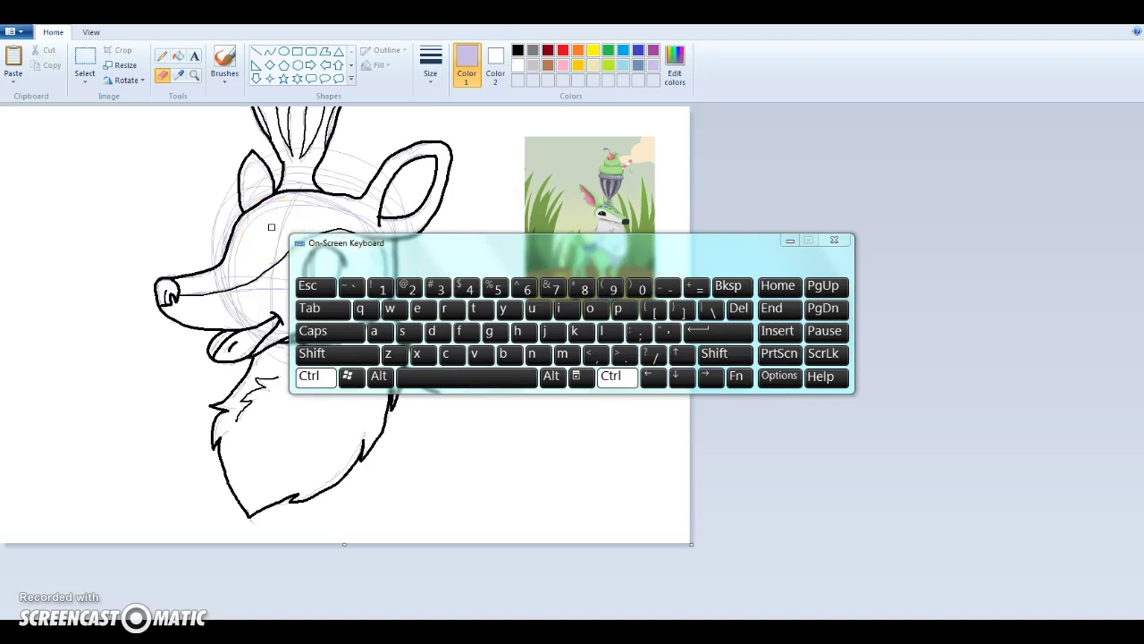
click(501, 191)
click(834, 246)
click(559, 262)
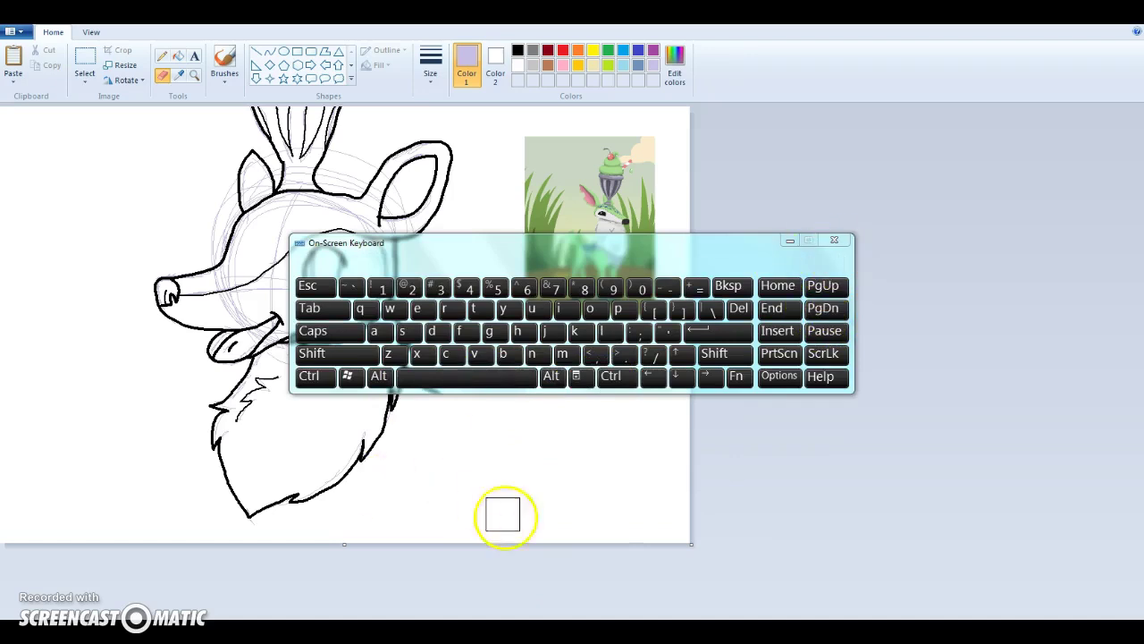
click(788, 241)
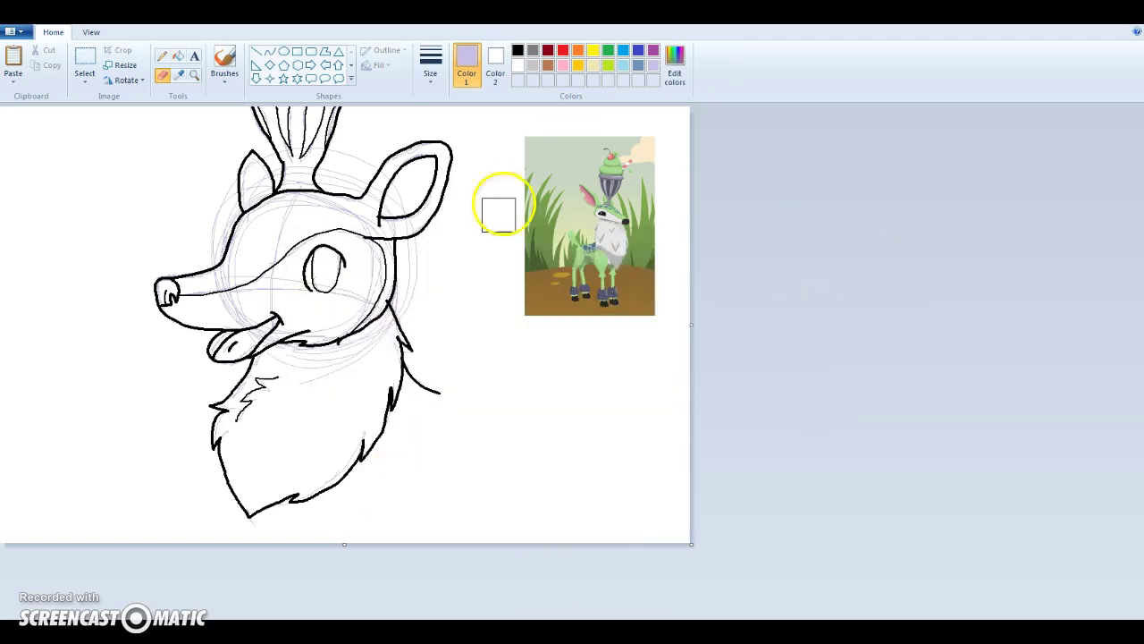
Step: Erase only the lavender sketch lines around the deer's head, neck and chest, using Color 1 as the color to remove
mouse_move(414, 418)
mouse_down()
mouse_move(348, 497)
mouse_move(318, 469)
mouse_move(291, 472)
mouse_move(249, 506)
mouse_move(268, 352)
mouse_move(238, 356)
mouse_move(274, 254)
mouse_move(302, 249)
mouse_move(239, 402)
mouse_move(132, 425)
mouse_move(181, 329)
mouse_move(259, 317)
mouse_move(400, 257)
mouse_move(384, 297)
mouse_move(334, 351)
mouse_move(457, 168)
mouse_move(252, 295)
mouse_move(486, 172)
mouse_move(498, 136)
mouse_move(357, 169)
mouse_move(249, 229)
mouse_move(134, 336)
mouse_move(222, 230)
mouse_move(193, 224)
mouse_move(285, 125)
mouse_move(282, 178)
mouse_up()
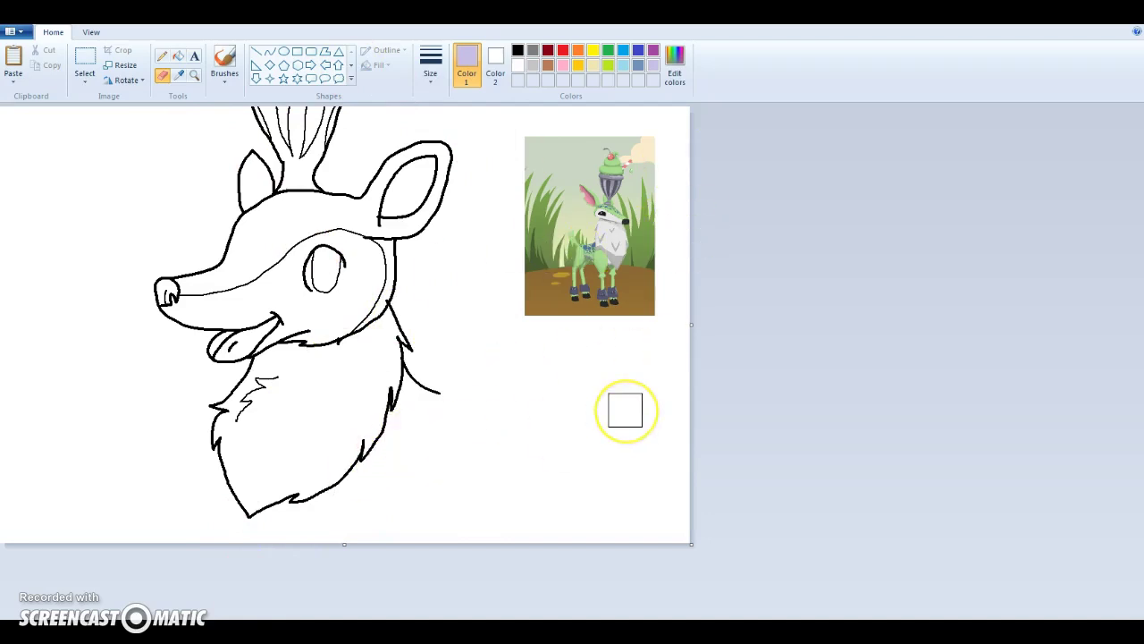
mouse_move(625, 409)
mouse_down()
mouse_move(499, 518)
mouse_move(471, 482)
mouse_move(228, 519)
mouse_up()
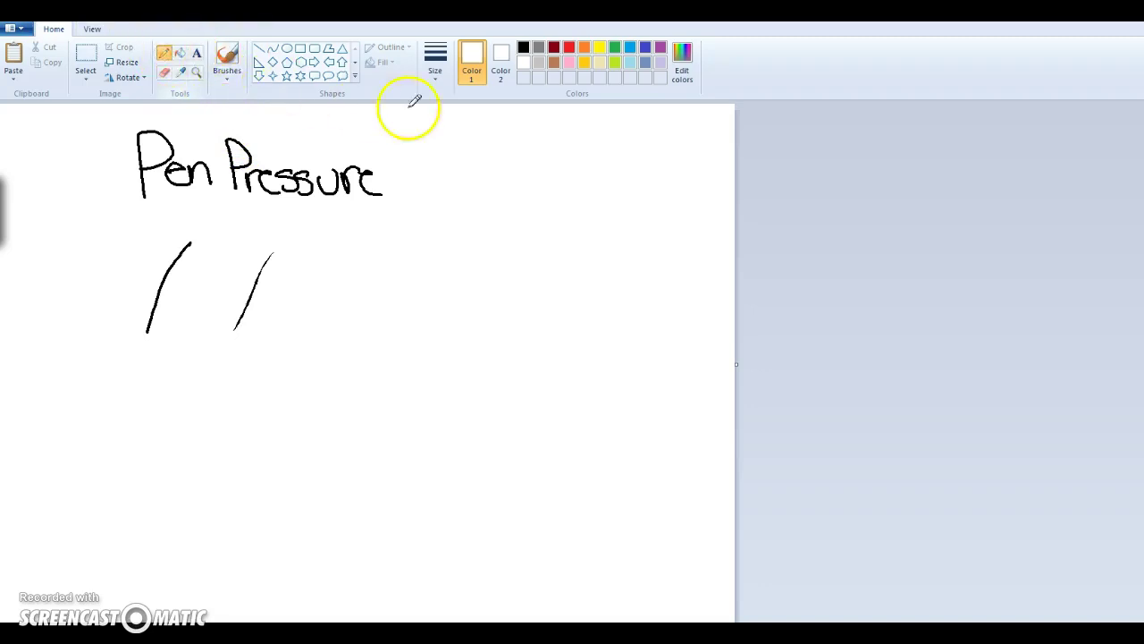
Step: In the Pen Pressure example, circle the tapered stroke and the uniform stroke's lower end in black, undoing each circle
click(524, 47)
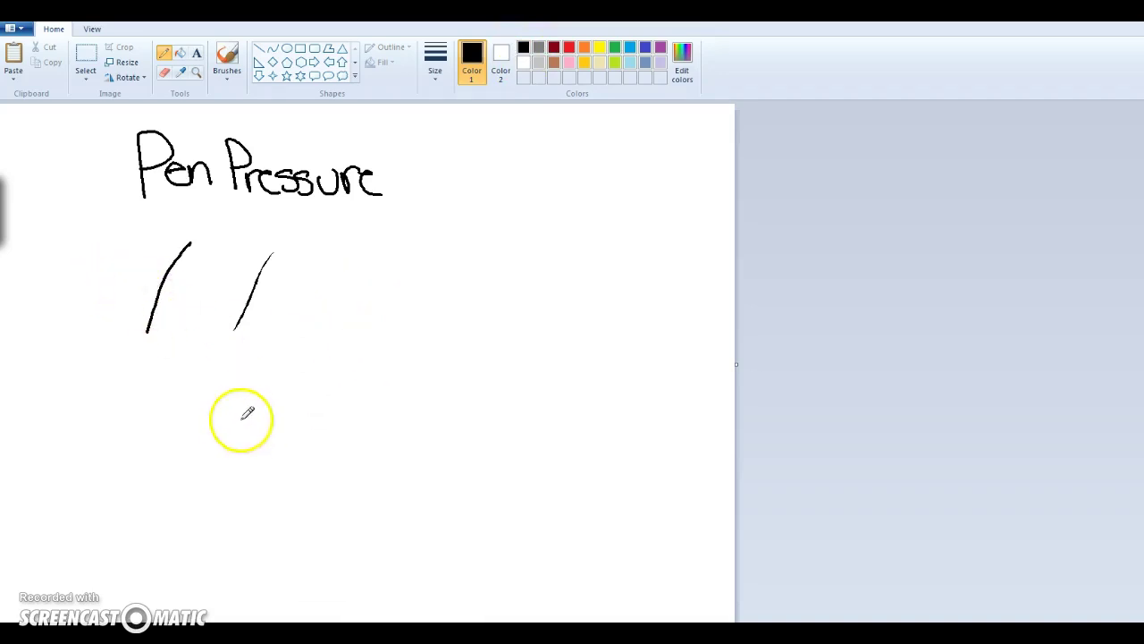
click(196, 72)
click(304, 300)
click(410, 344)
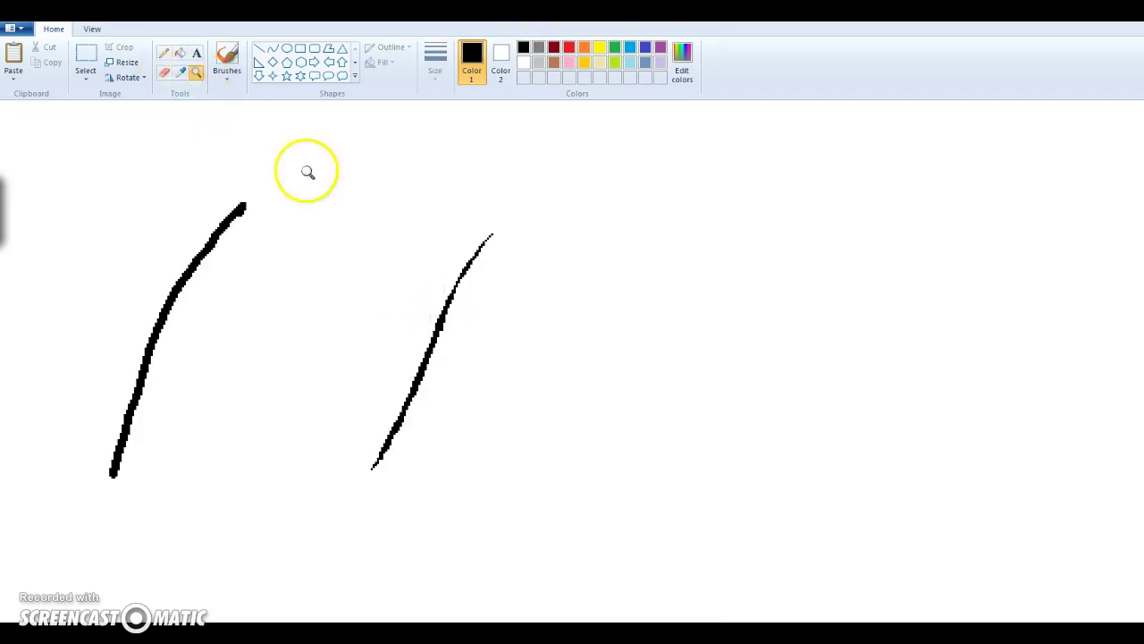
click(164, 53)
mouse_move(302, 455)
mouse_down()
mouse_move(379, 541)
mouse_move(247, 380)
mouse_up()
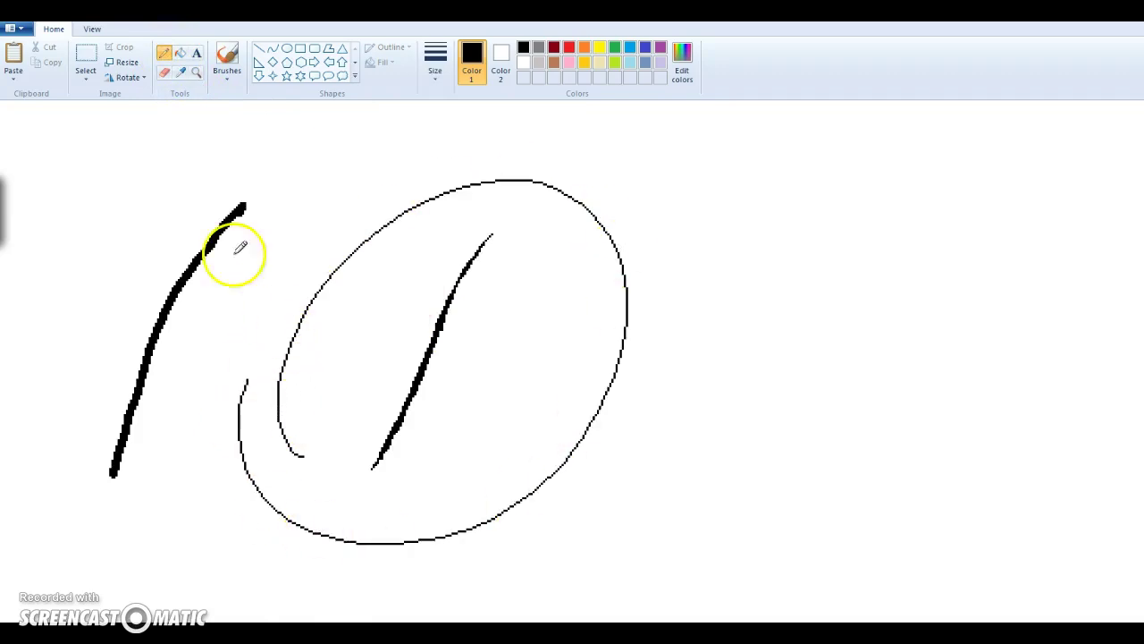
key(ctrl+z)
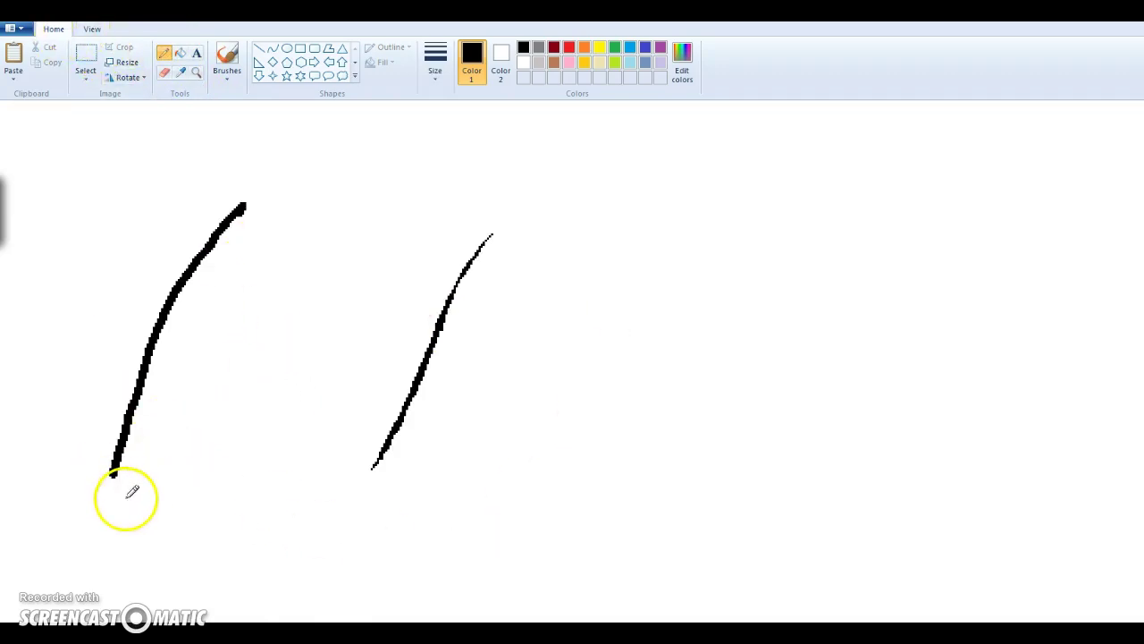
mouse_move(134, 506)
mouse_down()
mouse_move(97, 490)
mouse_move(90, 251)
mouse_move(41, 465)
mouse_up()
key(ctrl+z)
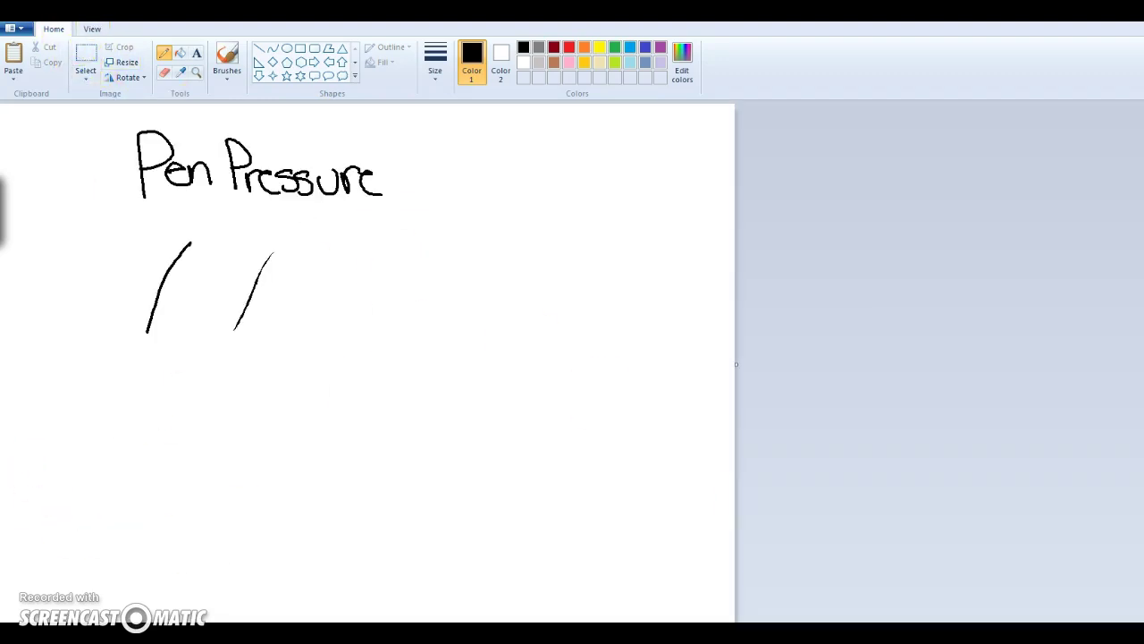
Step: Switch back to the deer drawing and set up the Pencil with white as Color 1 and the thinnest line size
mouse_move(486, 626)
click(185, 597)
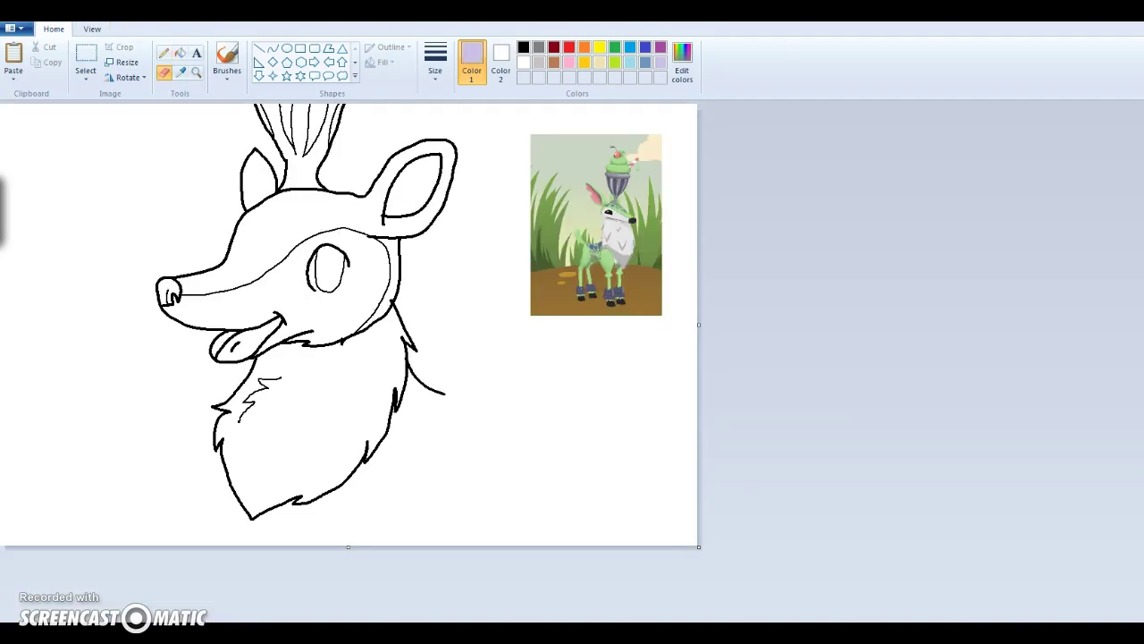
click(196, 72)
click(272, 338)
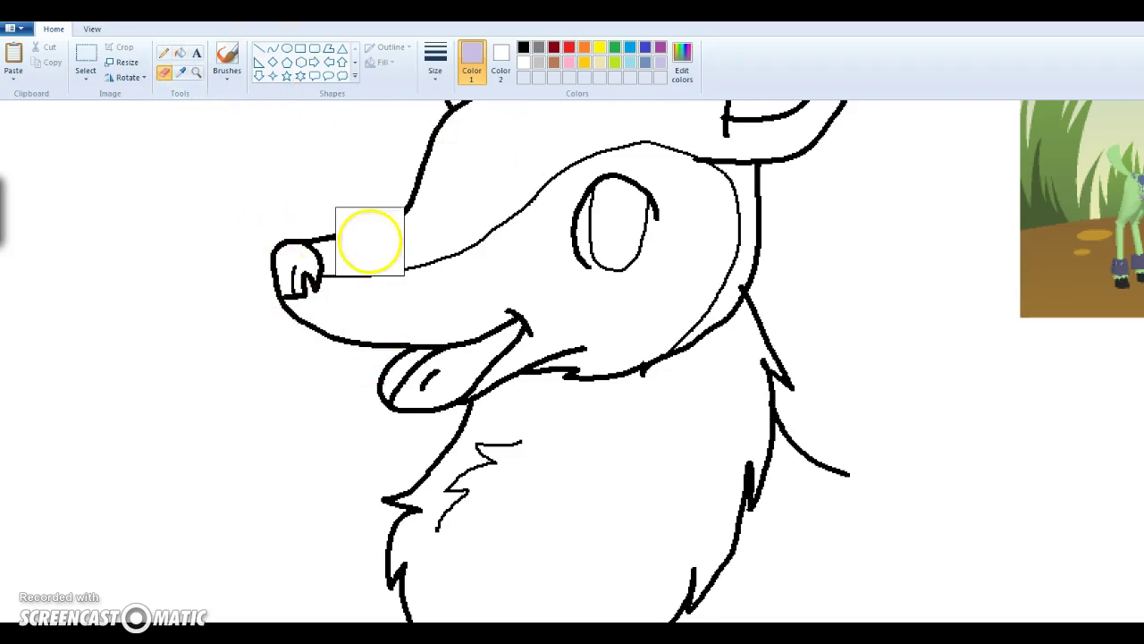
click(523, 62)
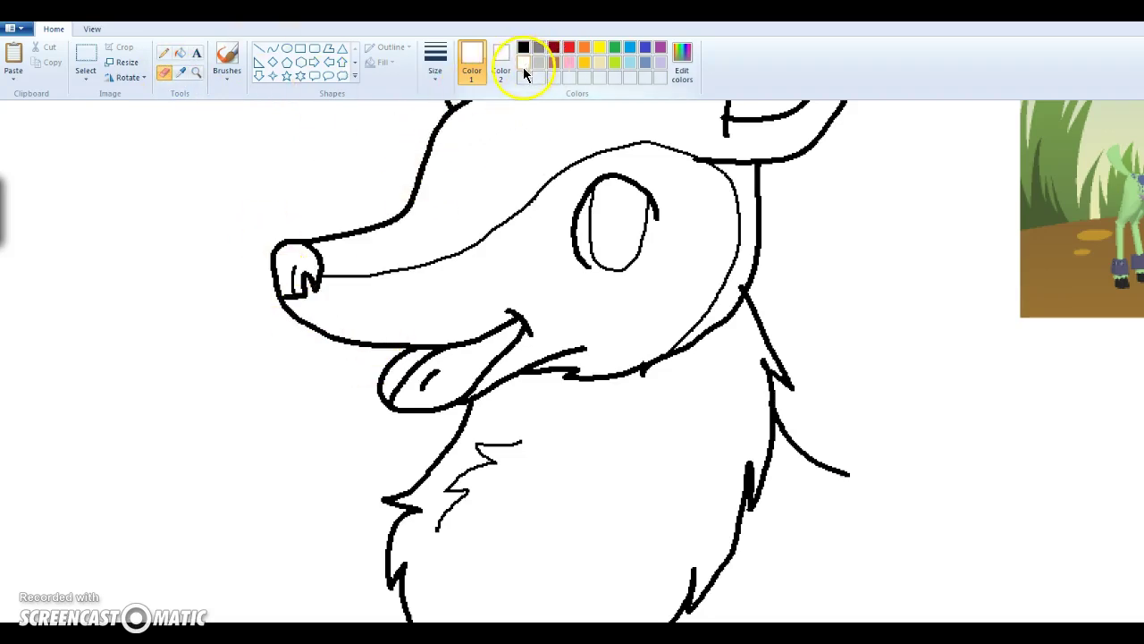
click(434, 72)
click(447, 107)
Step: Taper the free end of the back line behind the neck by trimming its edges with thin white pencil strokes
scroll(572, 357, right, 5)
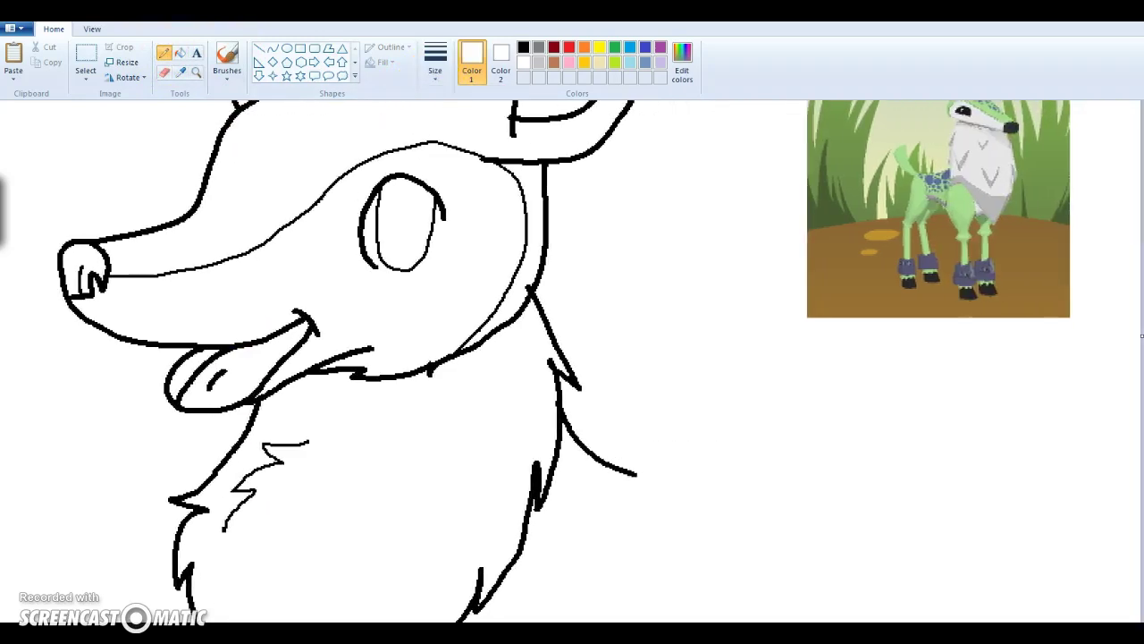
click(196, 72)
click(567, 409)
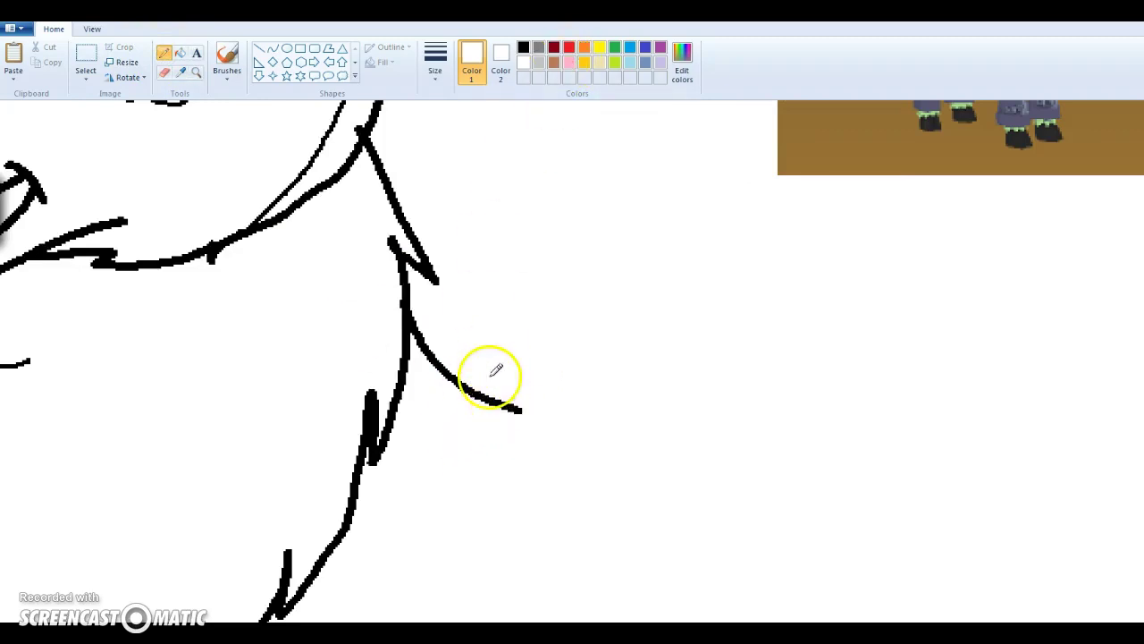
drag(526, 413, 478, 389)
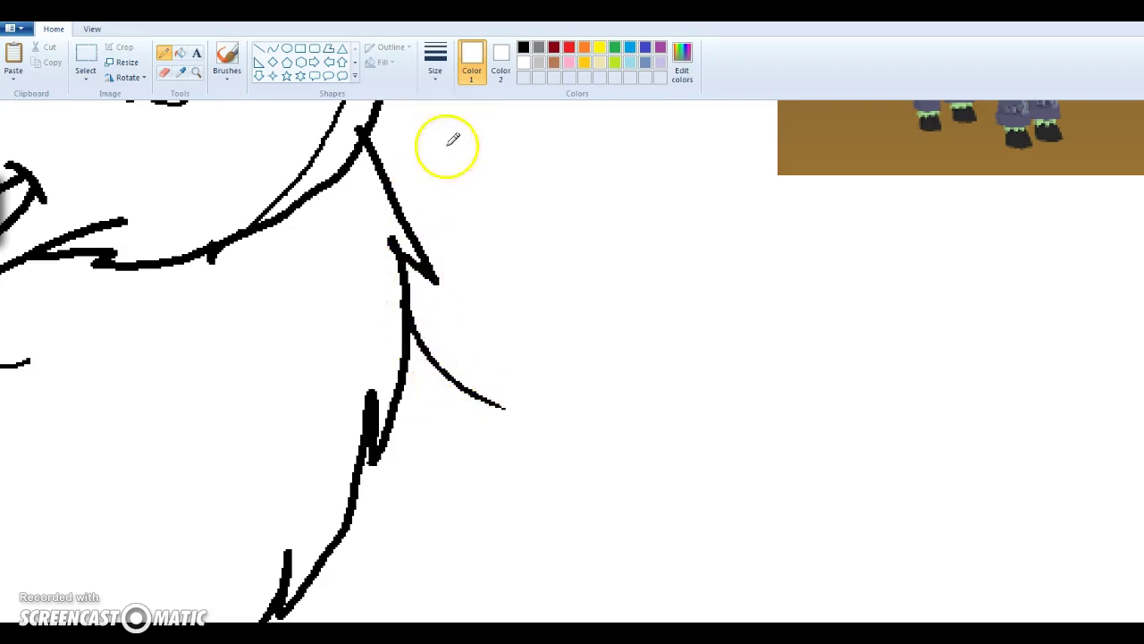
Step: Bring the deer's head into view and switch the white pencil between its two thinnest line sizes
scroll(555, 361, left, 5)
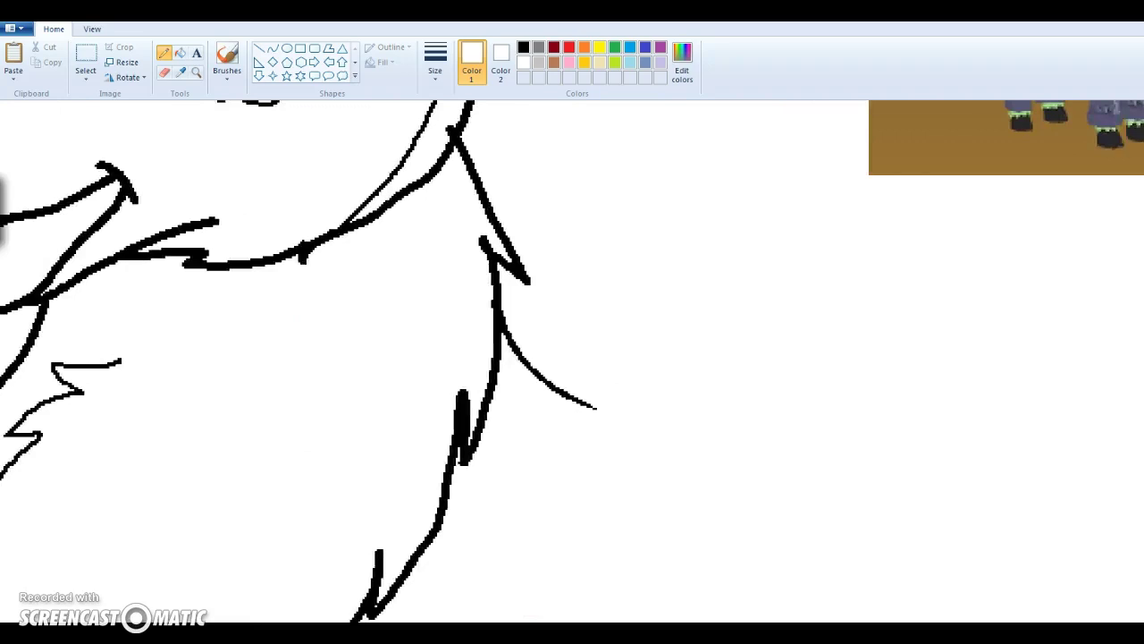
scroll(554, 361, left, 7)
scroll(555, 361, right, 3)
scroll(357, 235, right, 1)
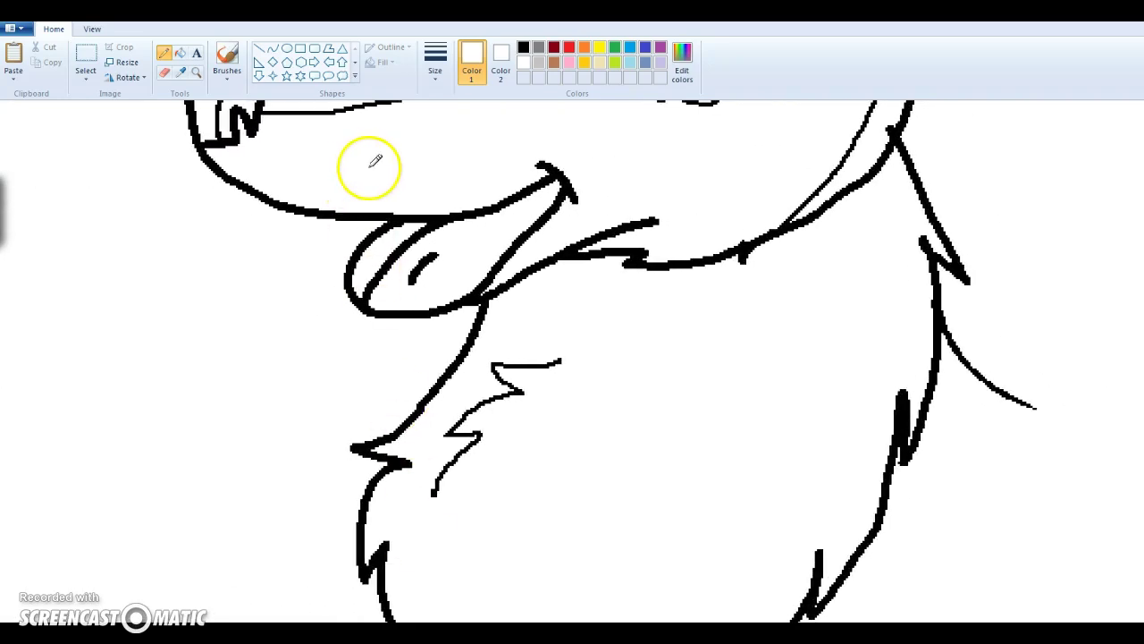
scroll(1137, 456, up, 5)
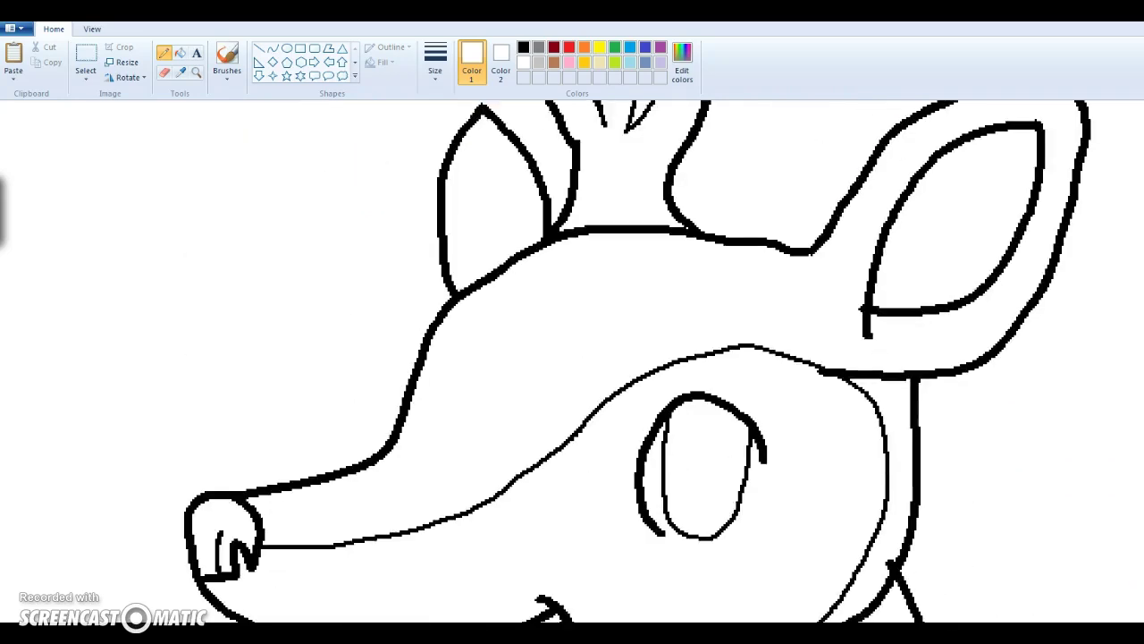
click(435, 83)
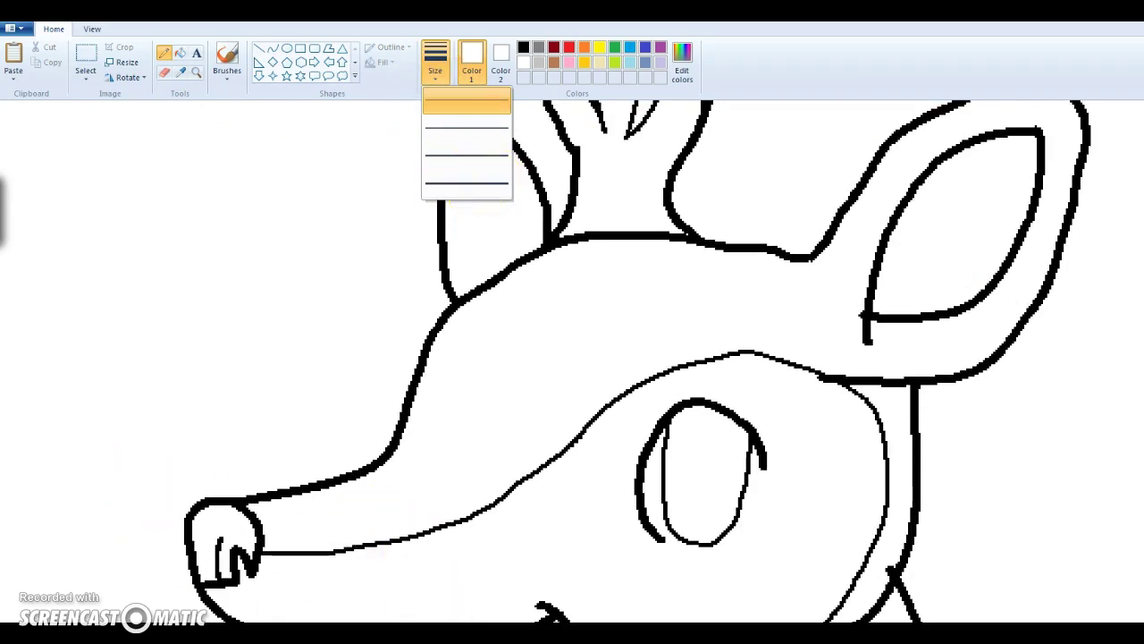
click(340, 312)
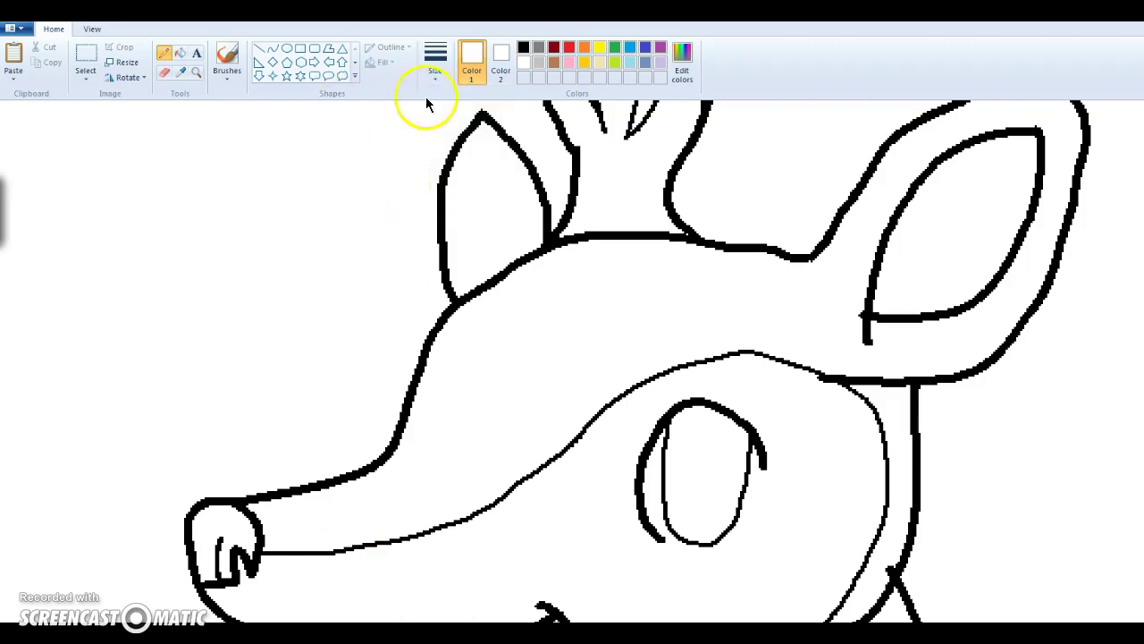
click(436, 63)
click(455, 132)
click(437, 70)
click(452, 102)
click(439, 70)
click(448, 123)
Step: Try a thick white pencil stroke over the forehead outline where it meets the far ear, using the thickest line size
click(437, 69)
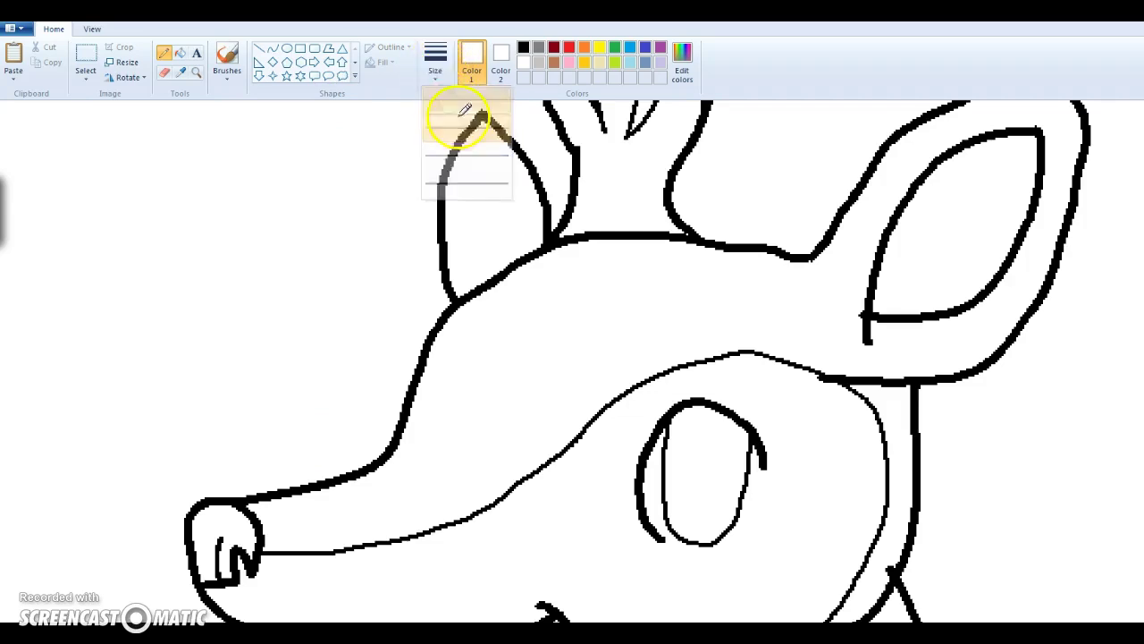
click(447, 185)
drag(490, 307, 422, 347)
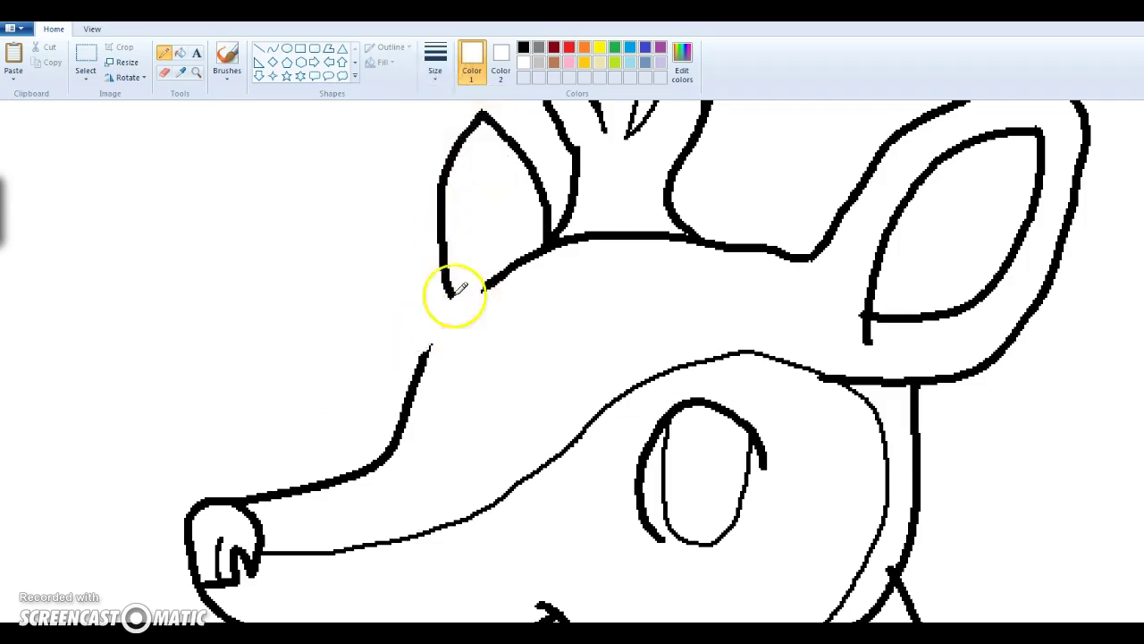
Step: Taper both ends of the thick outline around the eye with white pencil strokes at the thinnest line size
click(435, 61)
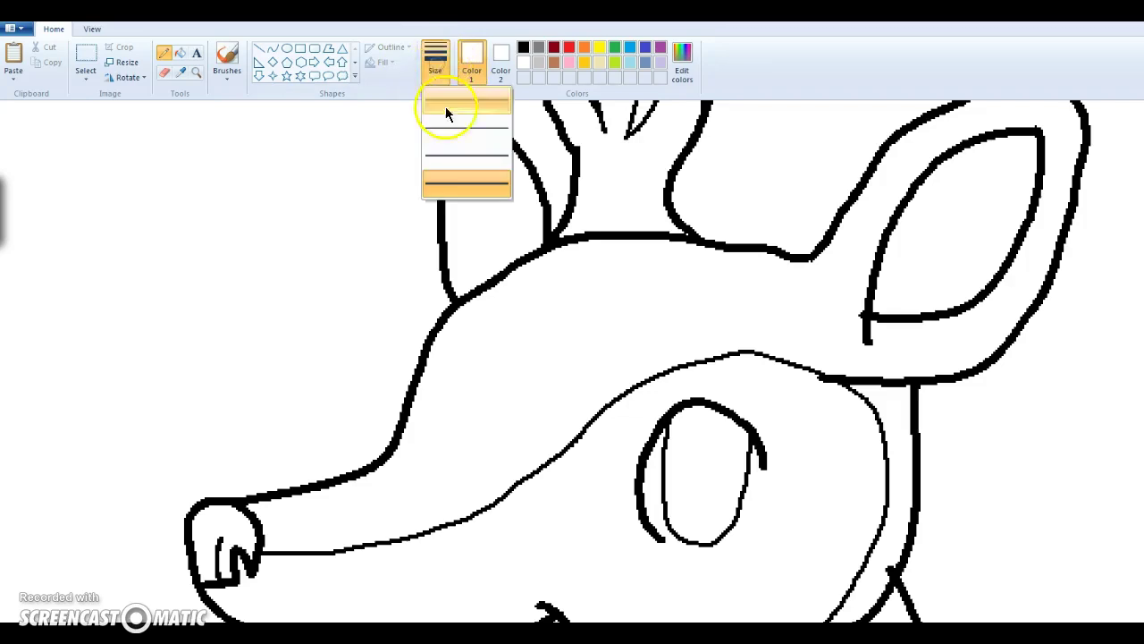
click(448, 109)
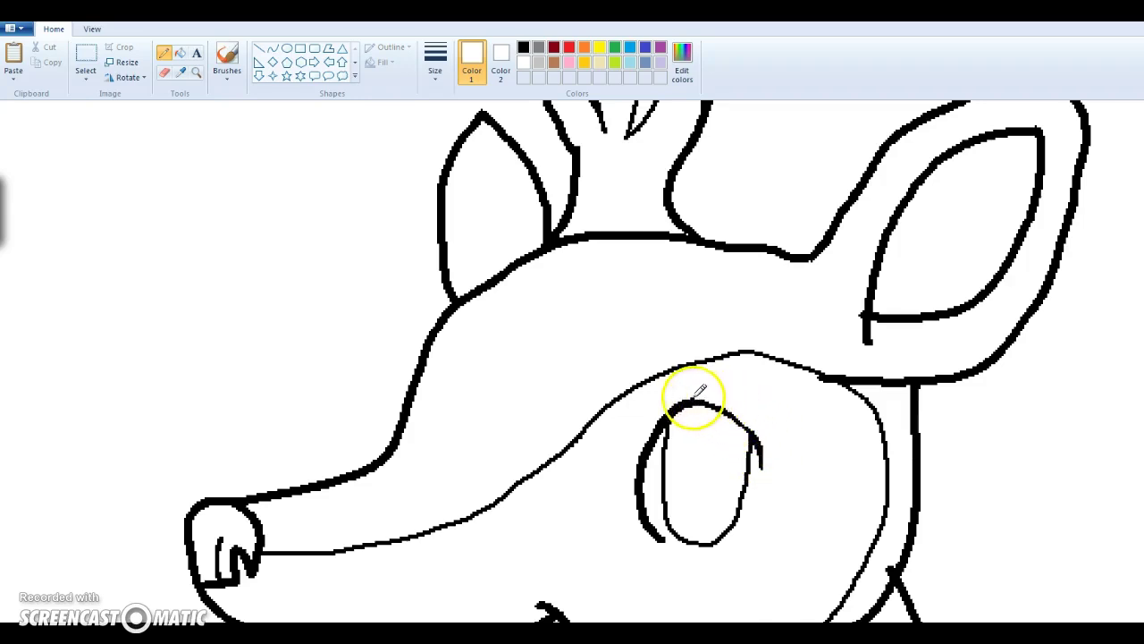
mouse_move(669, 542)
mouse_down()
mouse_move(650, 524)
mouse_move(659, 534)
mouse_up()
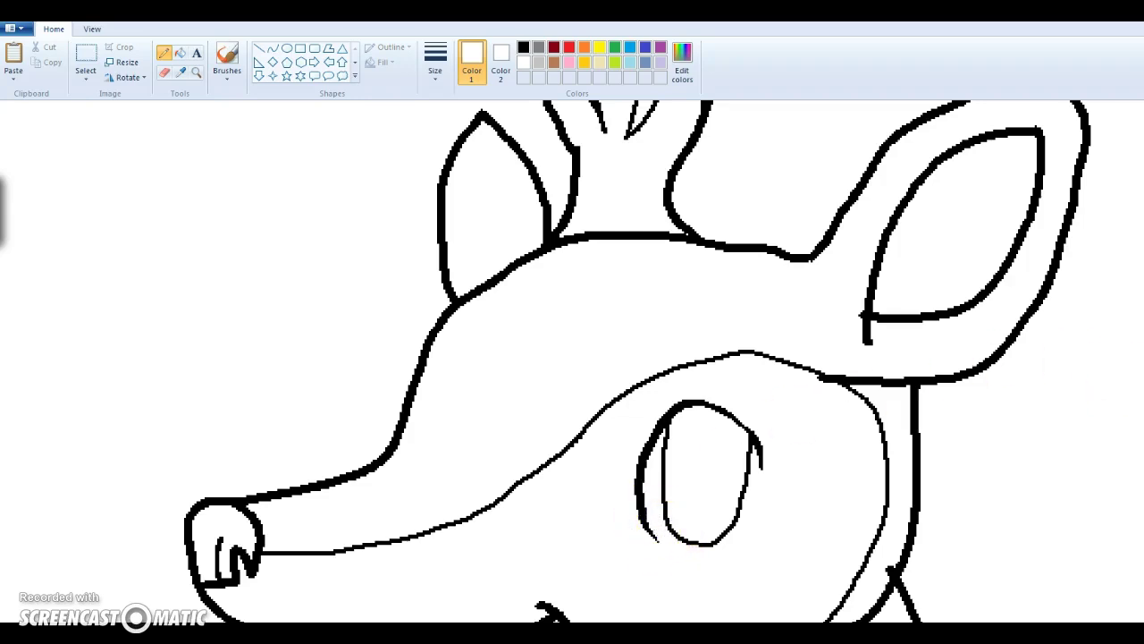
Step: Taper the loose line ends at the nostril, mouth corner and cheek fur with thin white pencil strokes
scroll(1124, 465, down, 5)
mouse_move(224, 315)
mouse_down()
mouse_move(219, 337)
mouse_move(223, 323)
mouse_up()
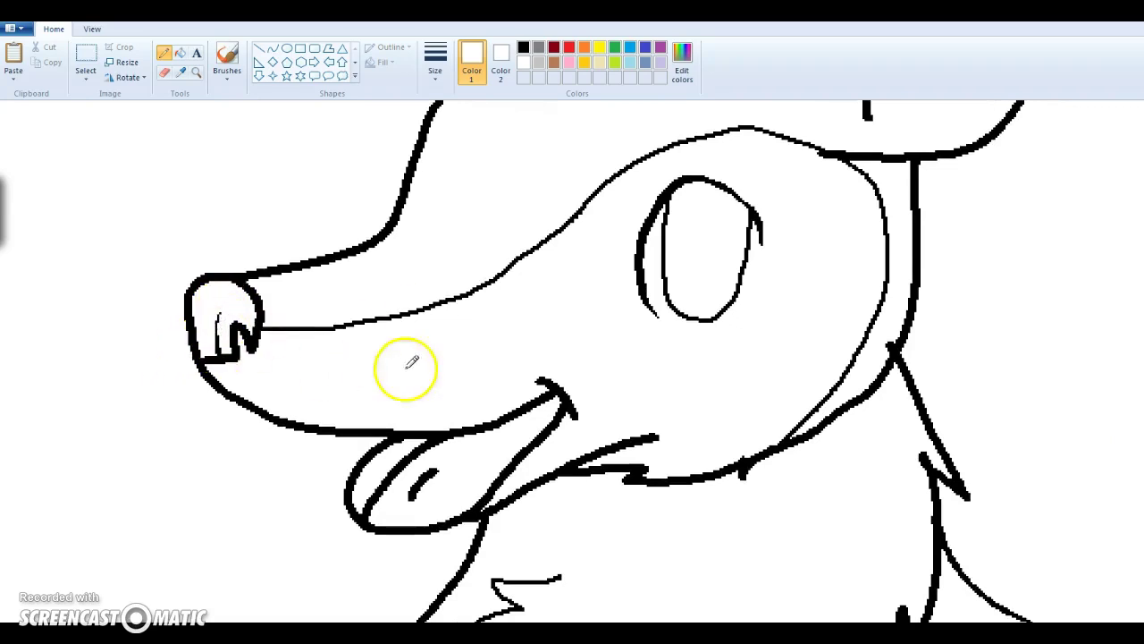
mouse_move(565, 390)
mouse_down()
mouse_move(530, 373)
mouse_move(572, 401)
mouse_move(542, 380)
mouse_up()
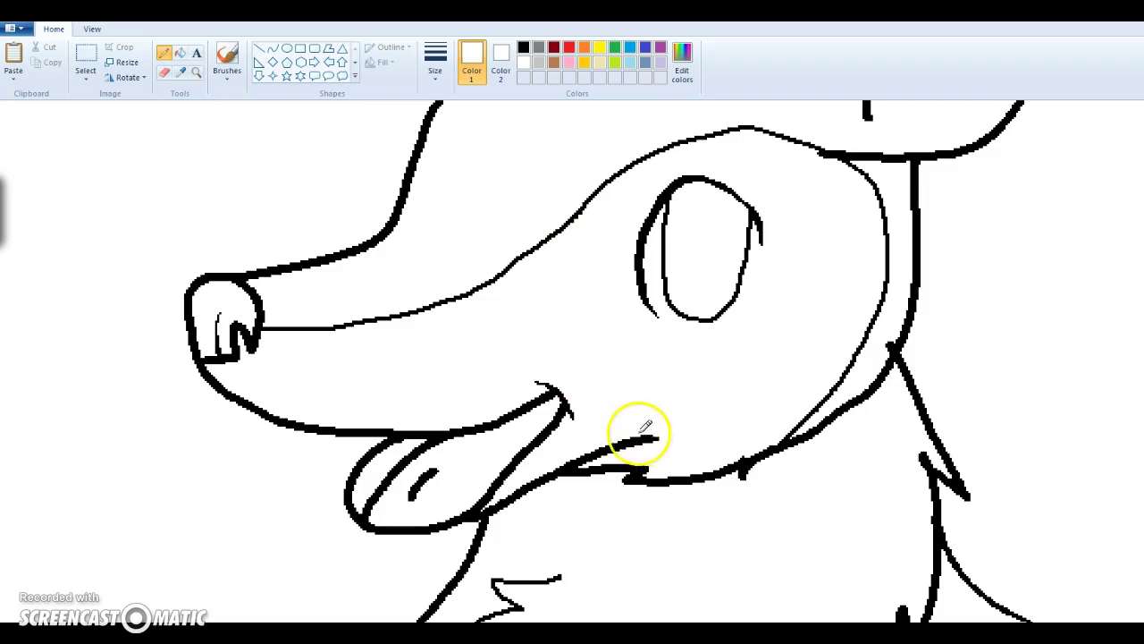
drag(649, 435, 617, 440)
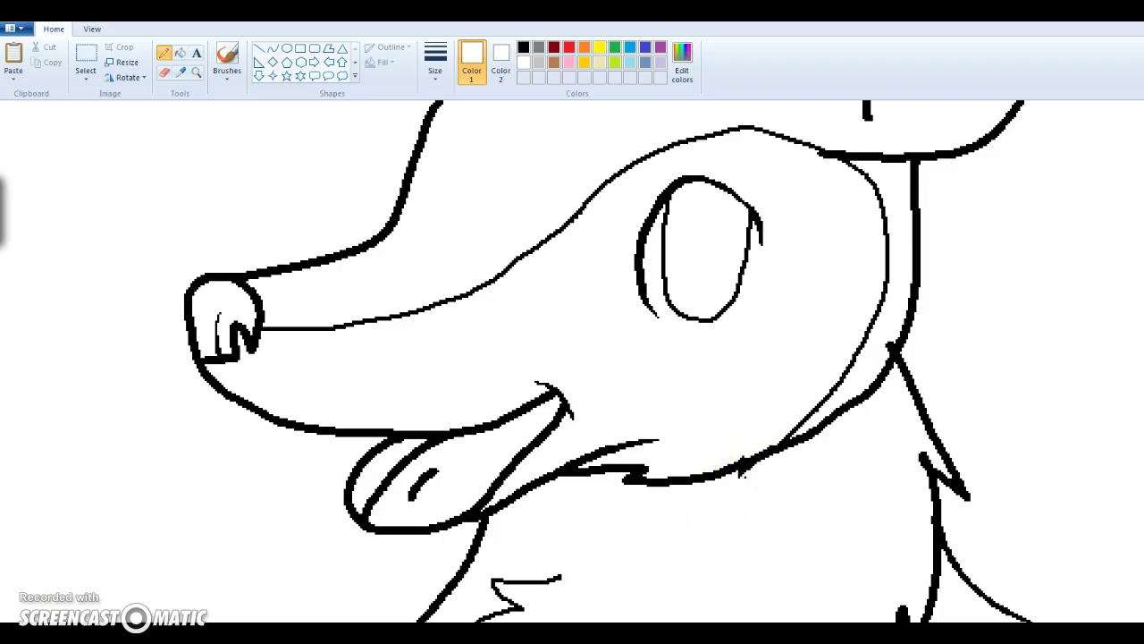
scroll(362, 556, down, 2)
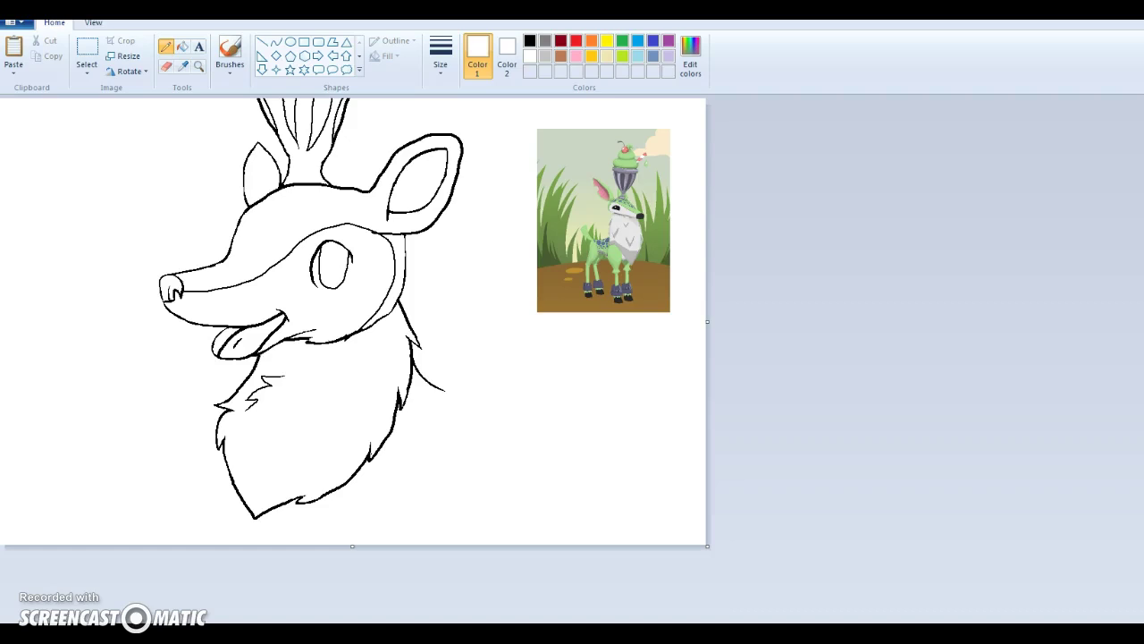
Step: Magnify the reference picture and pick the light green of the deer's front leg as Color 1
click(197, 65)
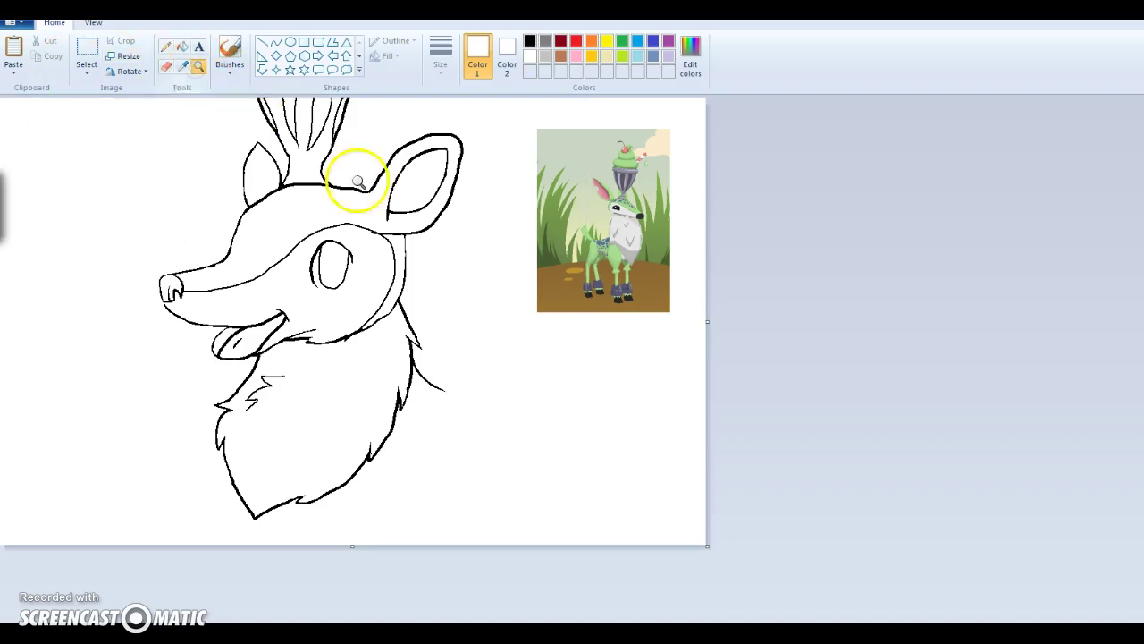
click(416, 179)
click(1019, 393)
click(963, 325)
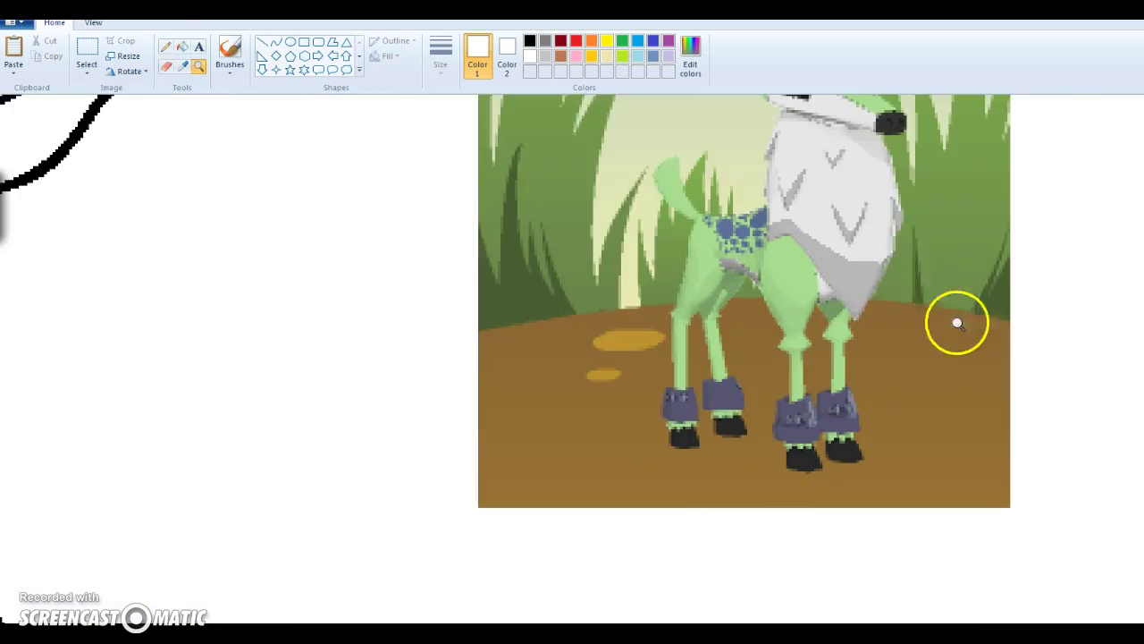
click(183, 65)
click(798, 270)
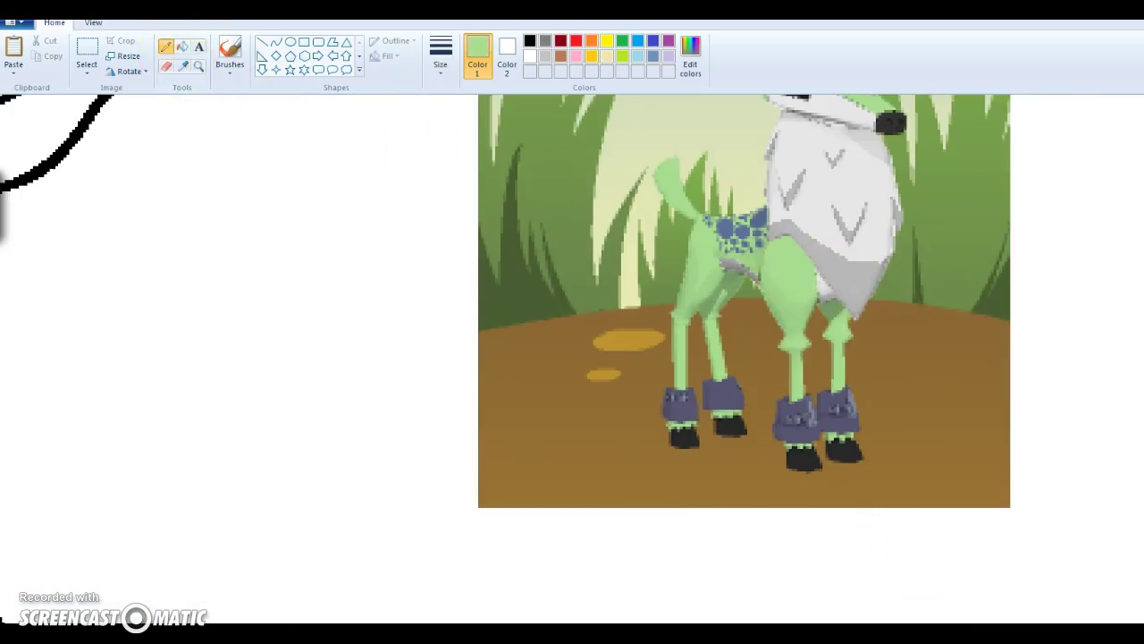
Step: Set the pencil to the thickest line size and add the picked light green to the color palette
scroll(943, 594, down, 2)
click(430, 61)
click(448, 184)
scroll(573, 358, left, 6)
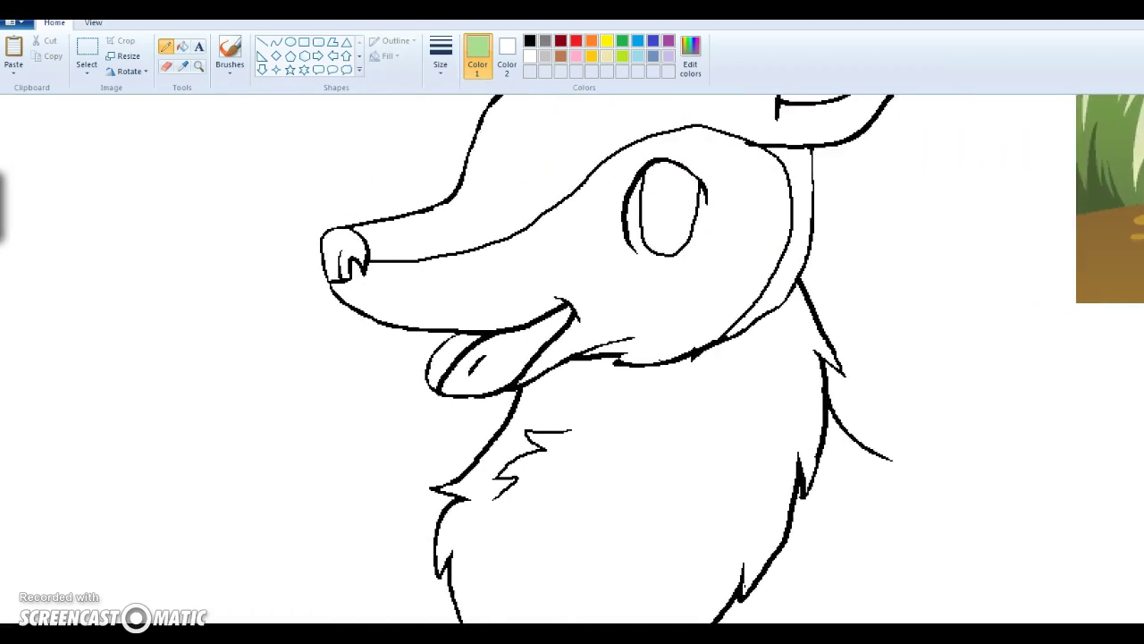
scroll(572, 357, right, 3)
scroll(572, 358, left, 3)
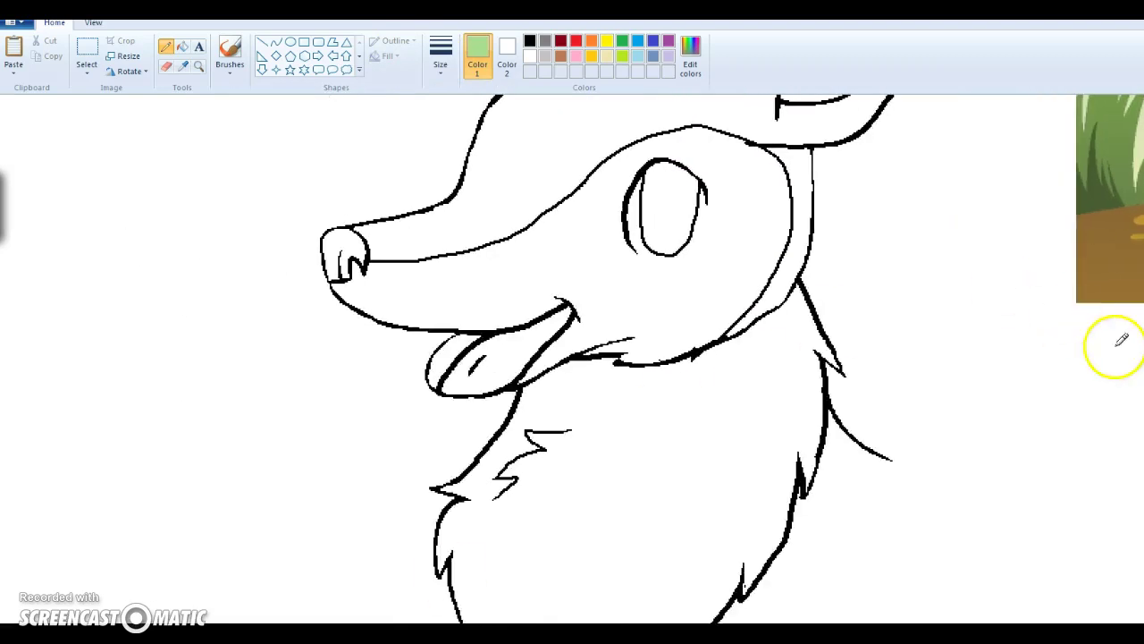
scroll(1122, 358, down, 3)
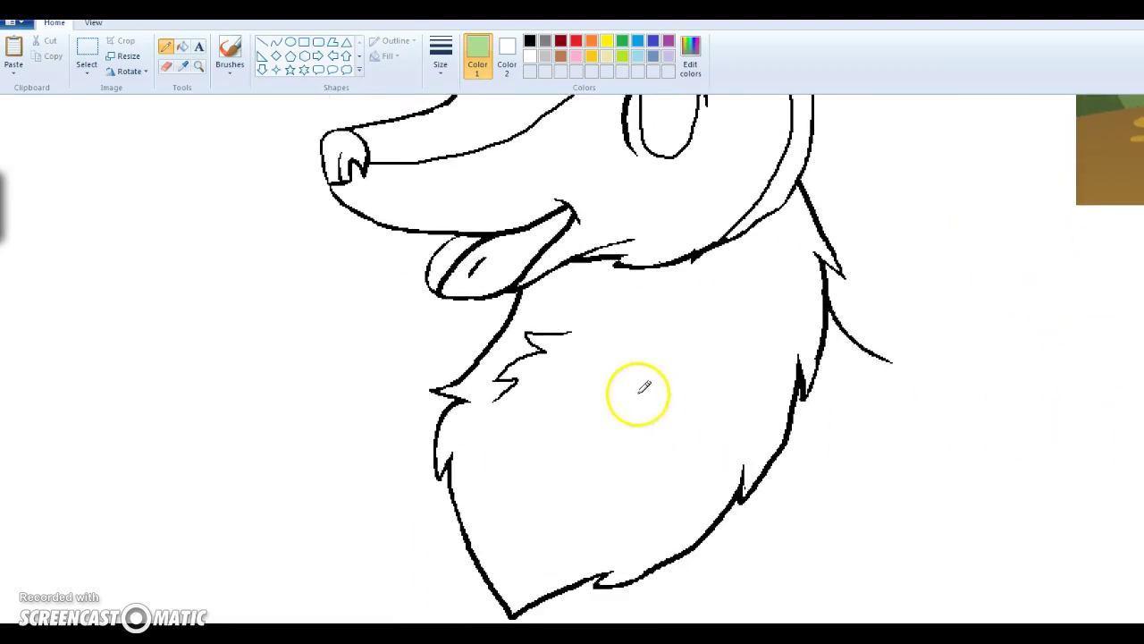
scroll(572, 358, right, 6)
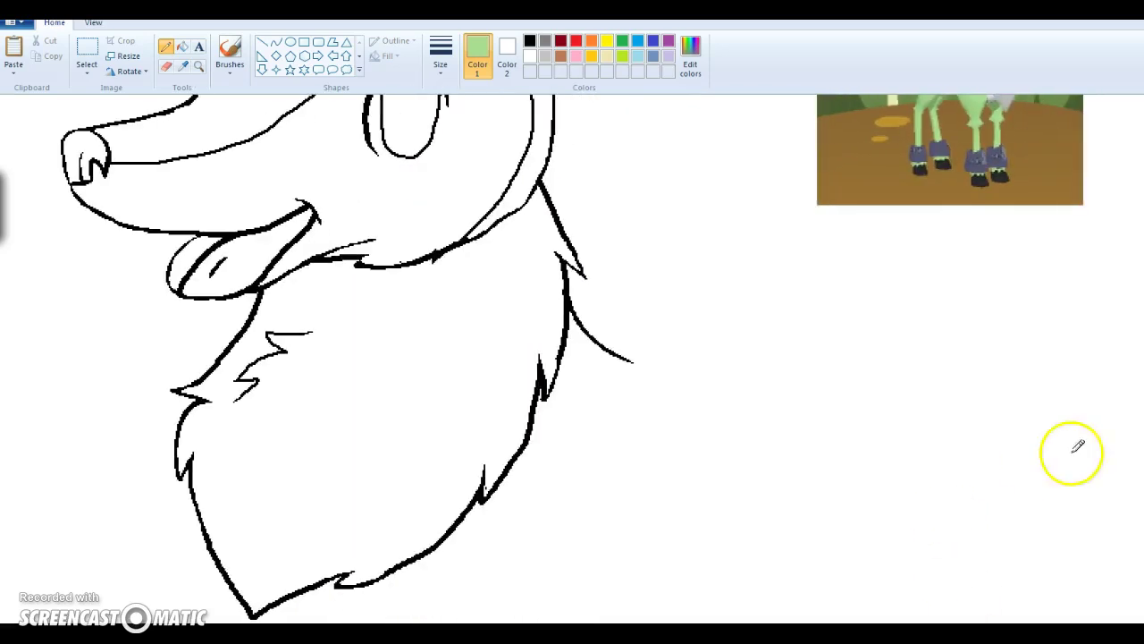
scroll(1122, 403, up, 8)
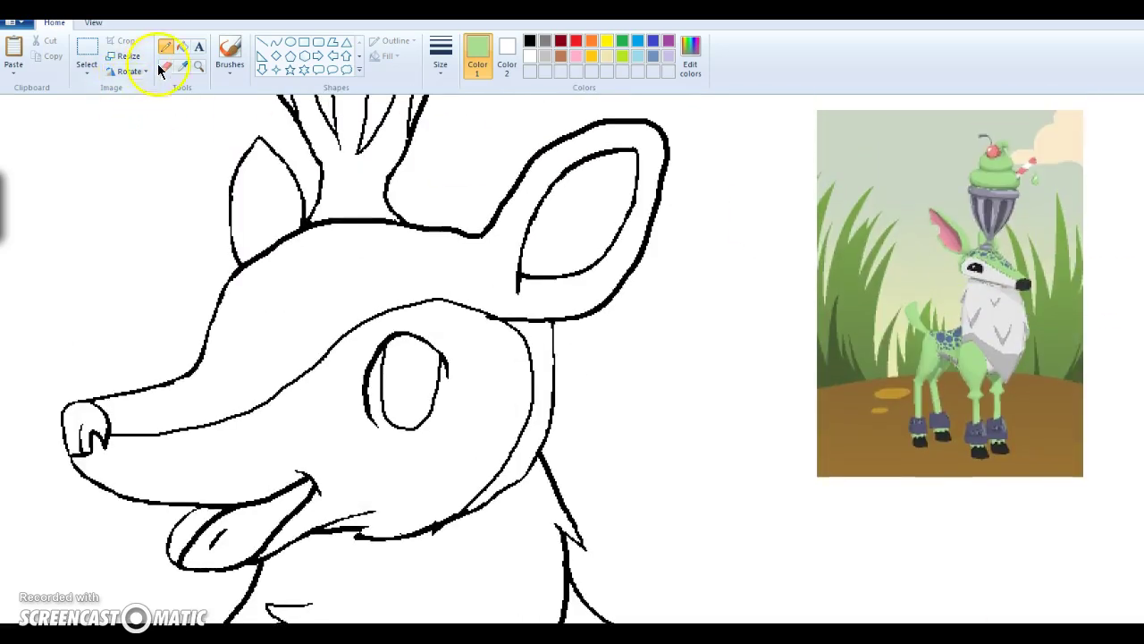
click(693, 64)
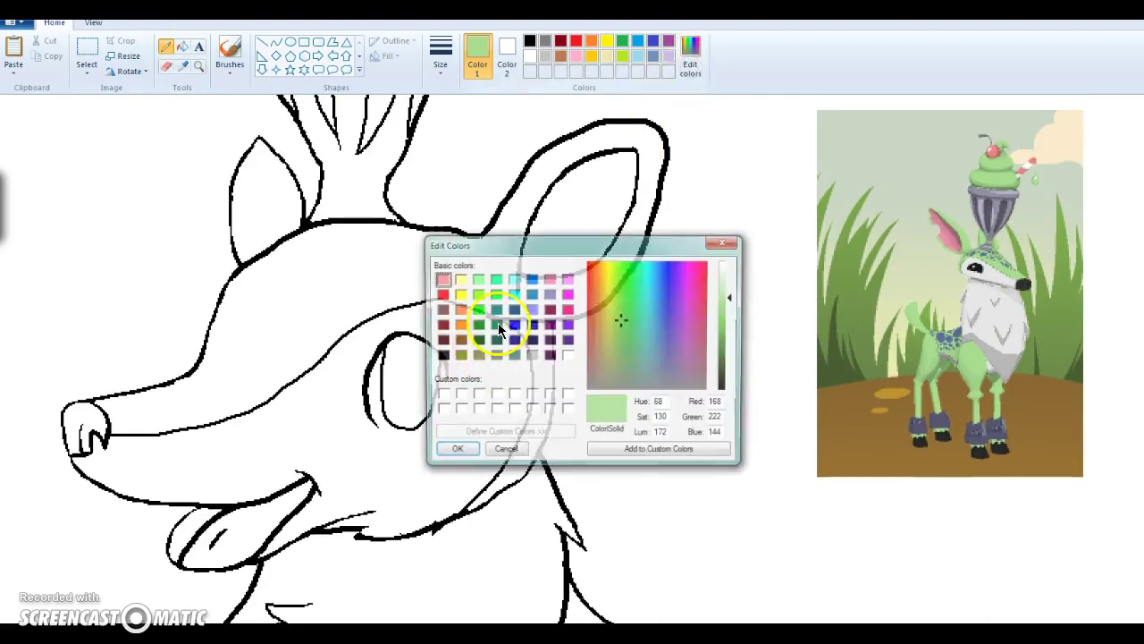
click(455, 447)
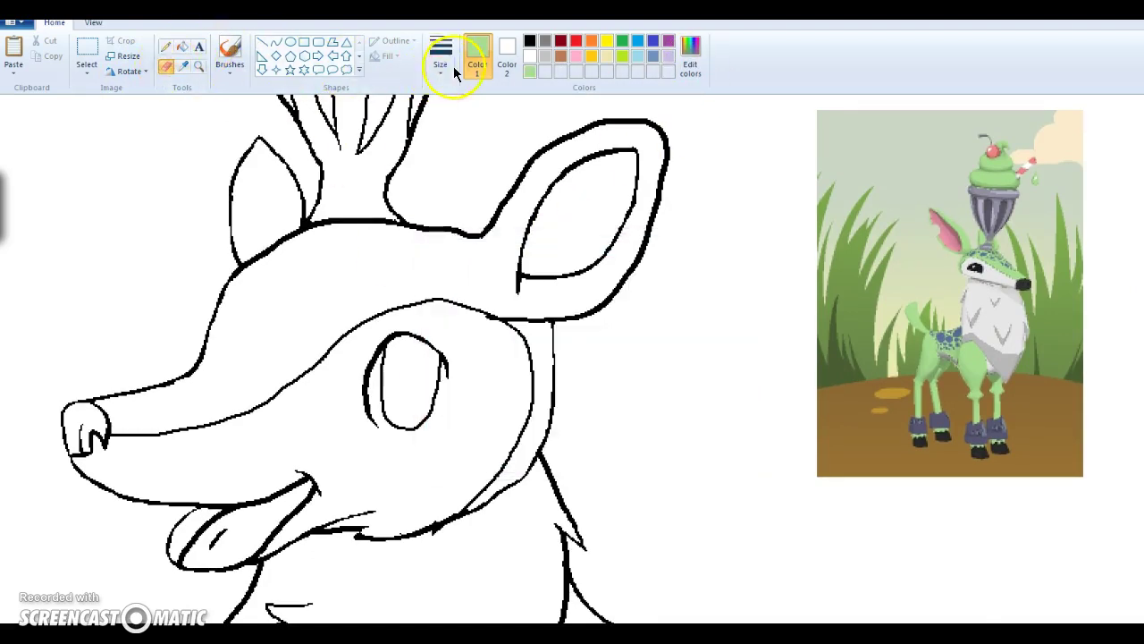
Step: Erase the whole reference picture beside the drawing with the Eraser at its largest size
click(453, 69)
click(452, 182)
mouse_move(833, 459)
mouse_down()
mouse_move(833, 474)
mouse_move(899, 366)
mouse_up()
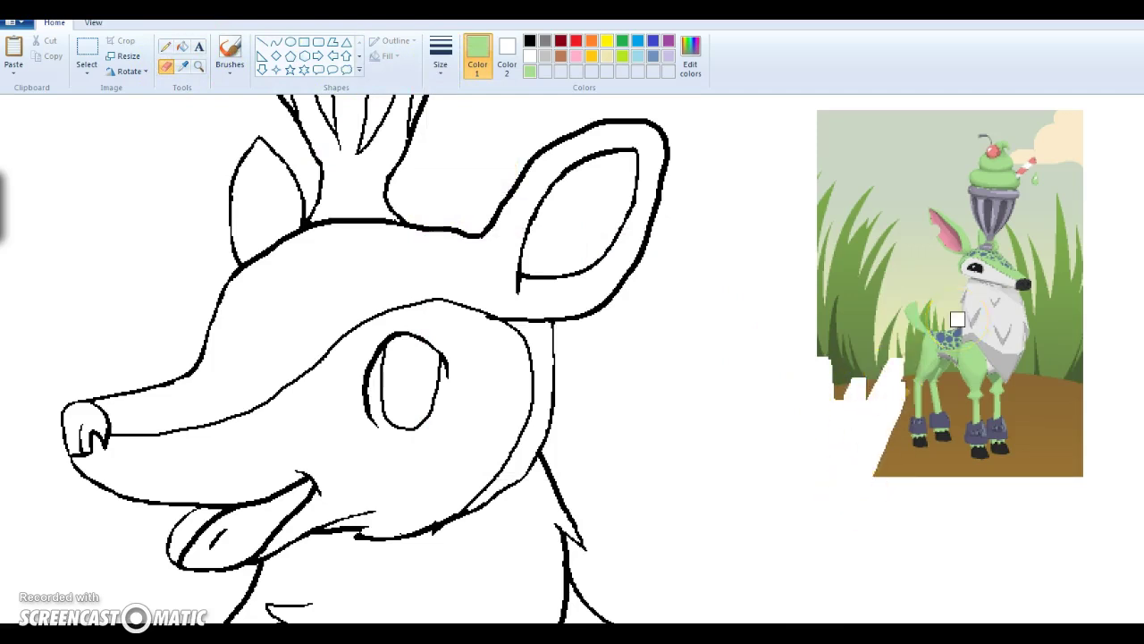
click(1054, 279)
mouse_move(1053, 279)
mouse_down()
mouse_move(1027, 442)
mouse_move(1124, 356)
mouse_move(1058, 449)
mouse_move(978, 410)
mouse_move(891, 479)
mouse_move(877, 285)
mouse_move(855, 235)
mouse_move(854, 129)
mouse_move(826, 121)
mouse_move(827, 172)
mouse_move(911, 184)
mouse_move(908, 269)
mouse_move(964, 318)
mouse_move(1044, 298)
mouse_move(1113, 128)
mouse_move(1056, 150)
mouse_move(1036, 92)
mouse_move(1015, 180)
mouse_move(1046, 214)
mouse_up()
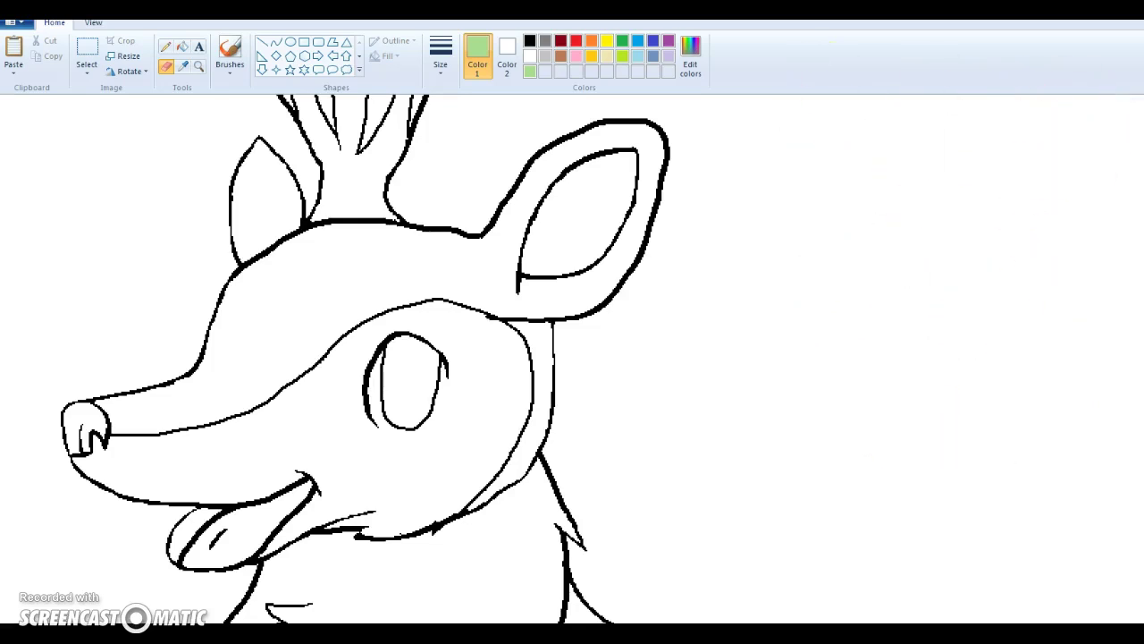
key(ctrl+Page_Down)
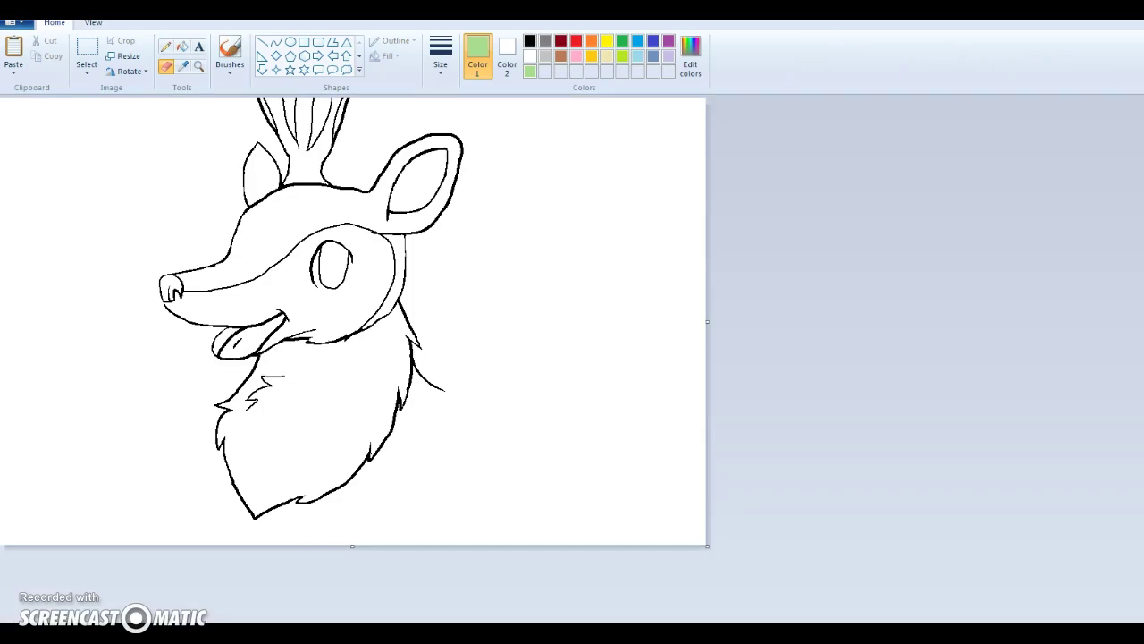
Step: Scribble light green across the deer's face and eye with the thick pencil, and undo the scribble
click(29, 62)
click(461, 70)
click(447, 172)
mouse_move(272, 237)
mouse_down()
mouse_move(343, 269)
mouse_move(355, 263)
mouse_up()
click(423, 274)
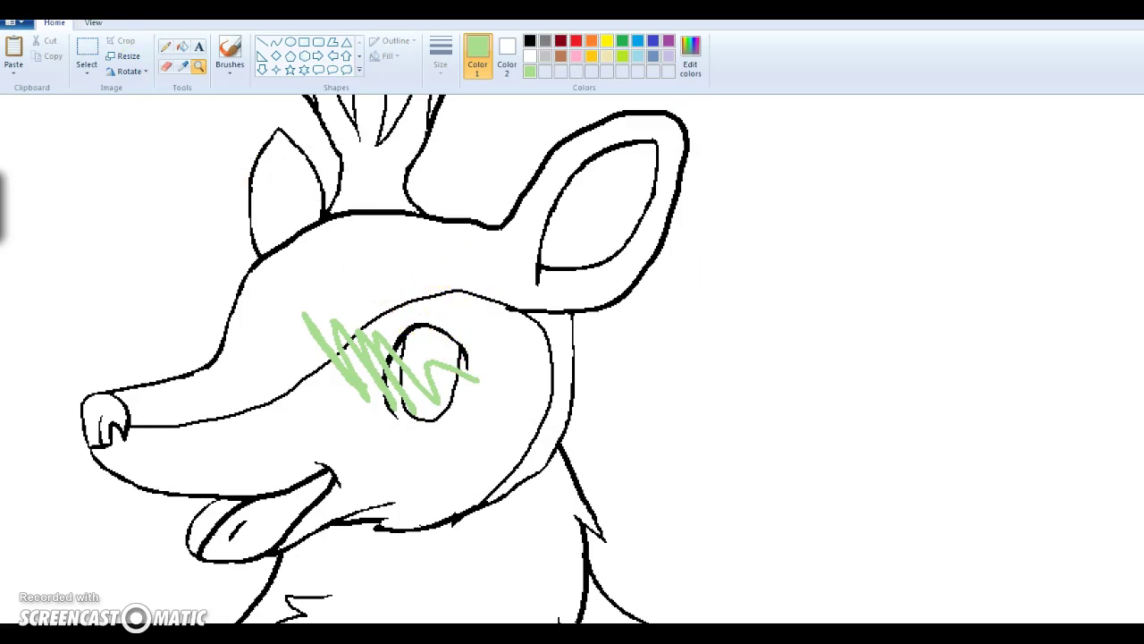
key(ctrl+z)
key(ctrl+Page_Down)
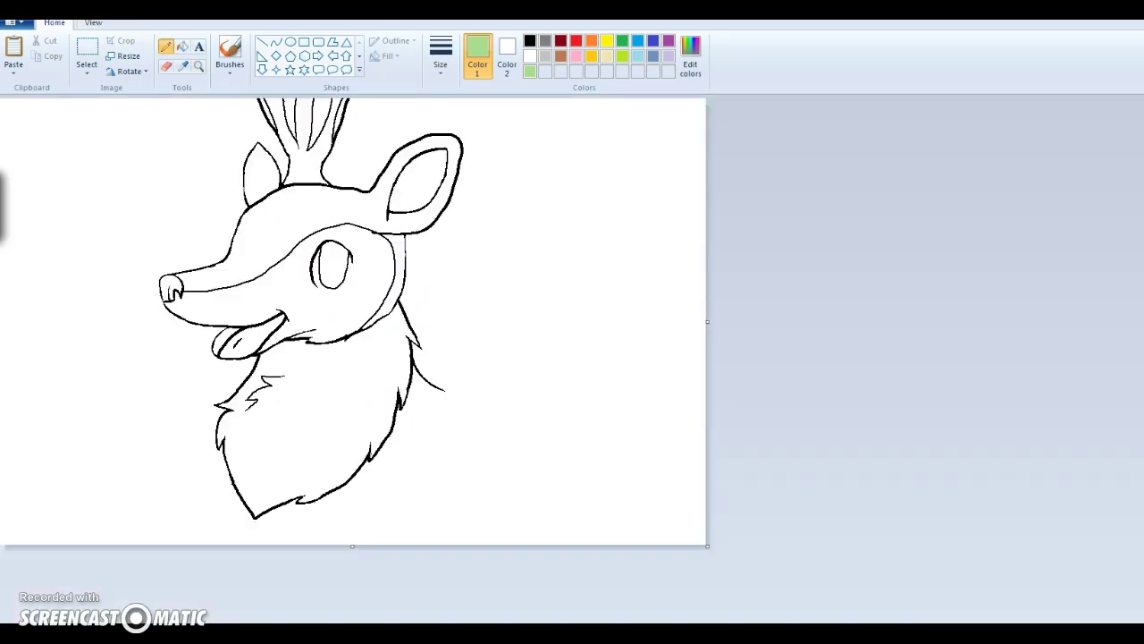
Step: Set light green as Color 2 too and fill the deer's head, ears, nose, face, neck strip and tongue with it
click(183, 46)
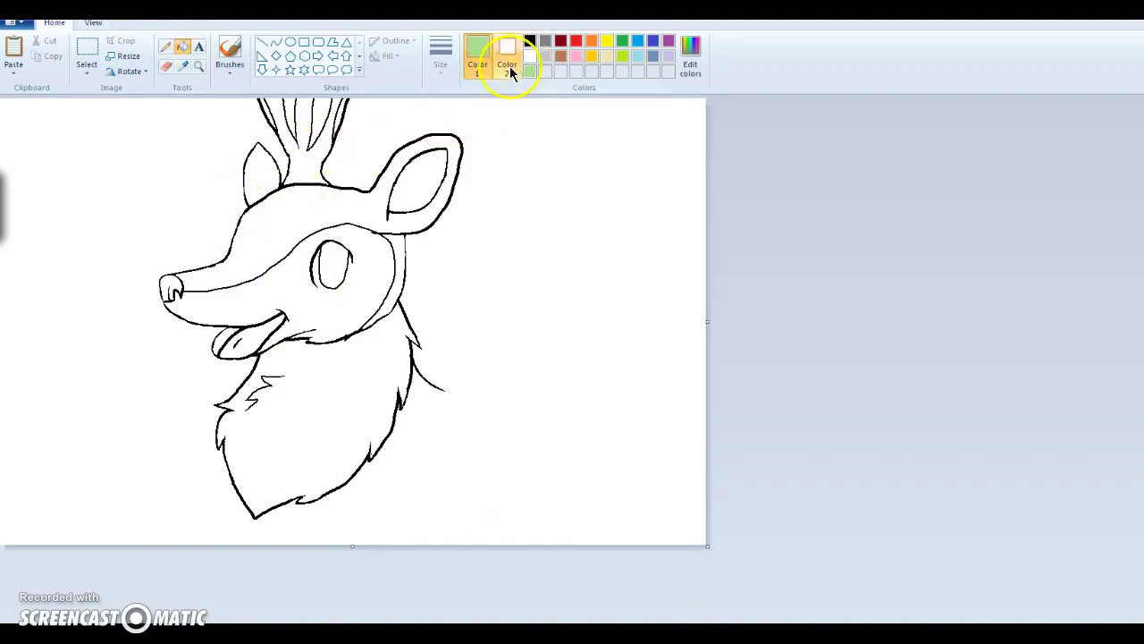
click(313, 201)
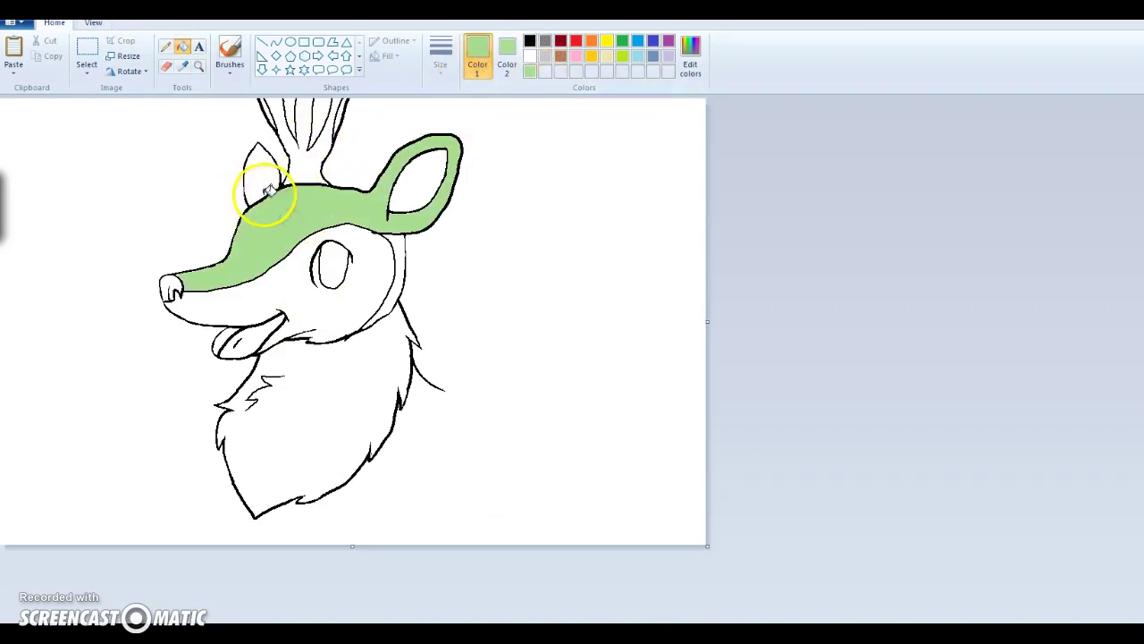
click(262, 174)
click(170, 288)
click(231, 301)
click(362, 260)
click(401, 281)
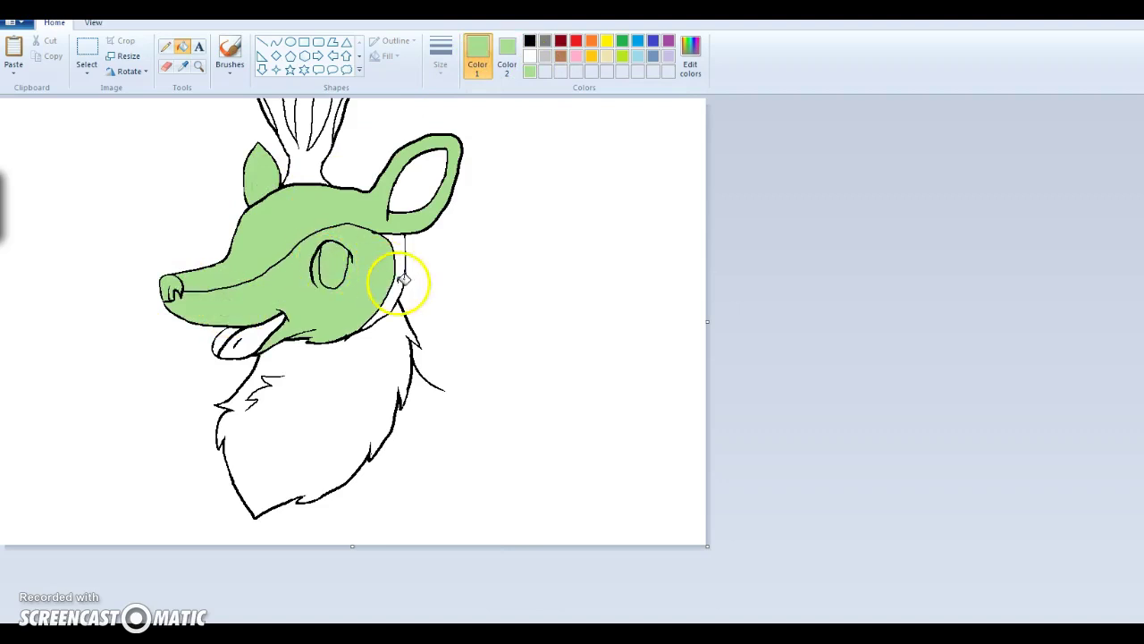
click(421, 201)
click(240, 331)
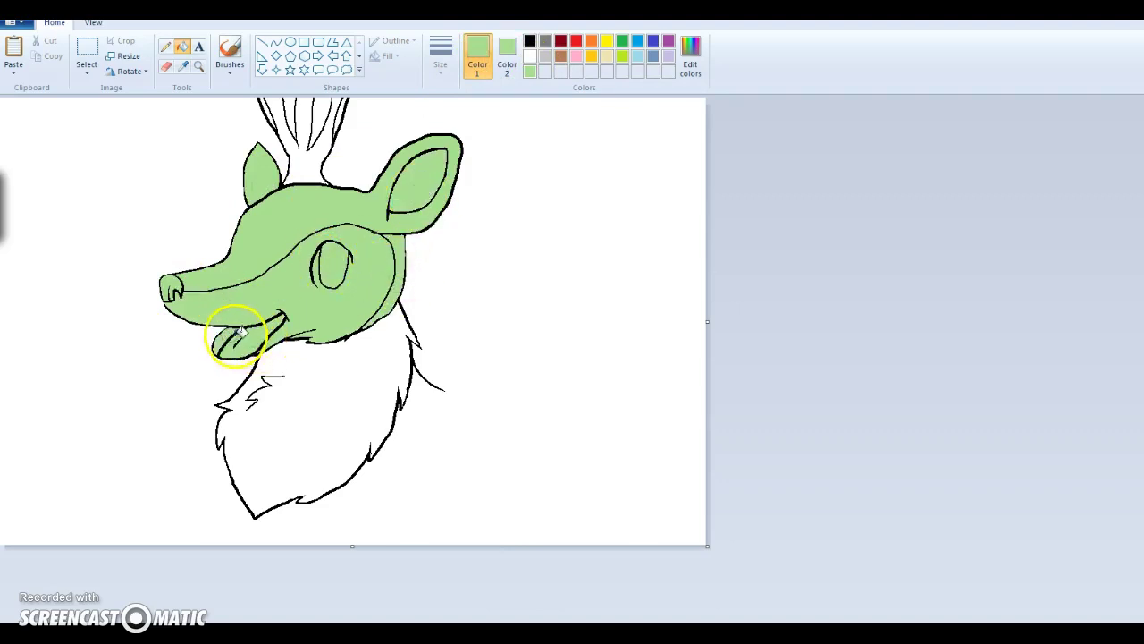
Step: Fill the chest fur and every section of the fluted cup on the head with light green
click(327, 388)
click(306, 152)
click(288, 116)
click(306, 118)
click(350, 114)
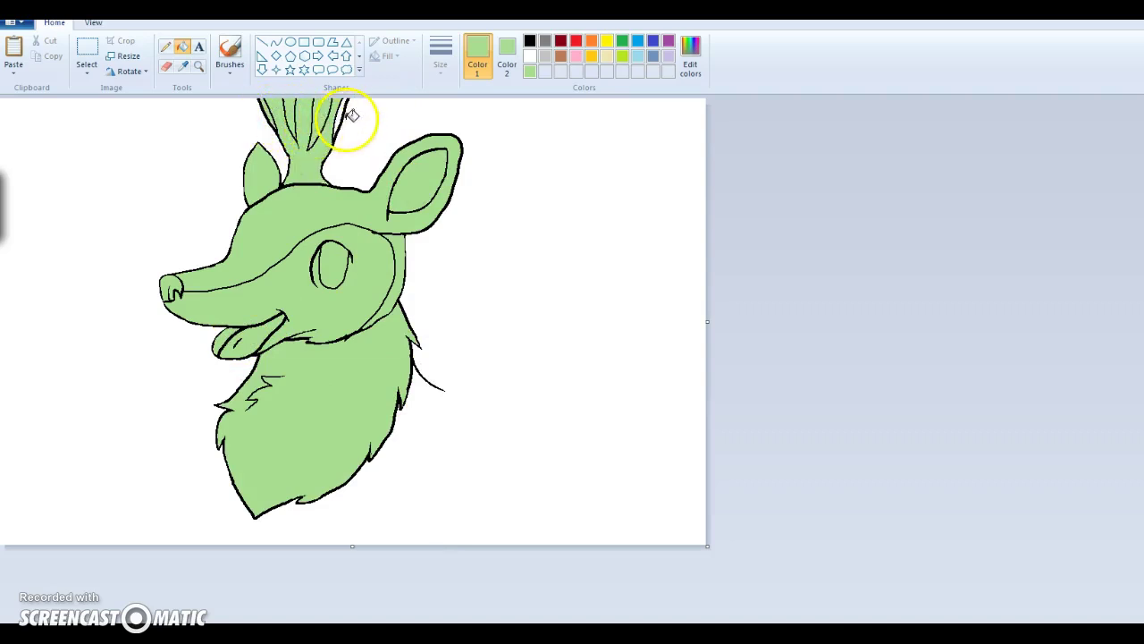
Step: Draw a green pencil edge from the end of the back line to the chest tip and fill the enclosed gap green
click(165, 46)
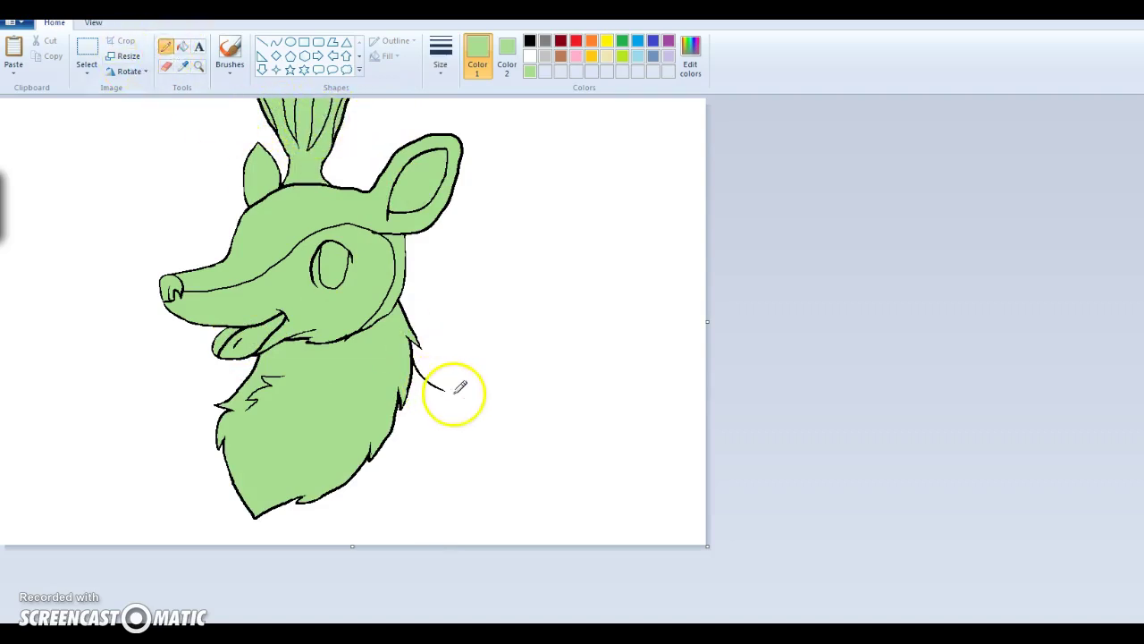
mouse_move(446, 393)
mouse_down()
mouse_move(395, 467)
mouse_move(323, 507)
mouse_move(275, 510)
mouse_up()
click(233, 52)
click(417, 409)
Step: Bring the chest into close view and set up the Pencil with black as Color 1 and a thin line size
click(178, 66)
click(358, 488)
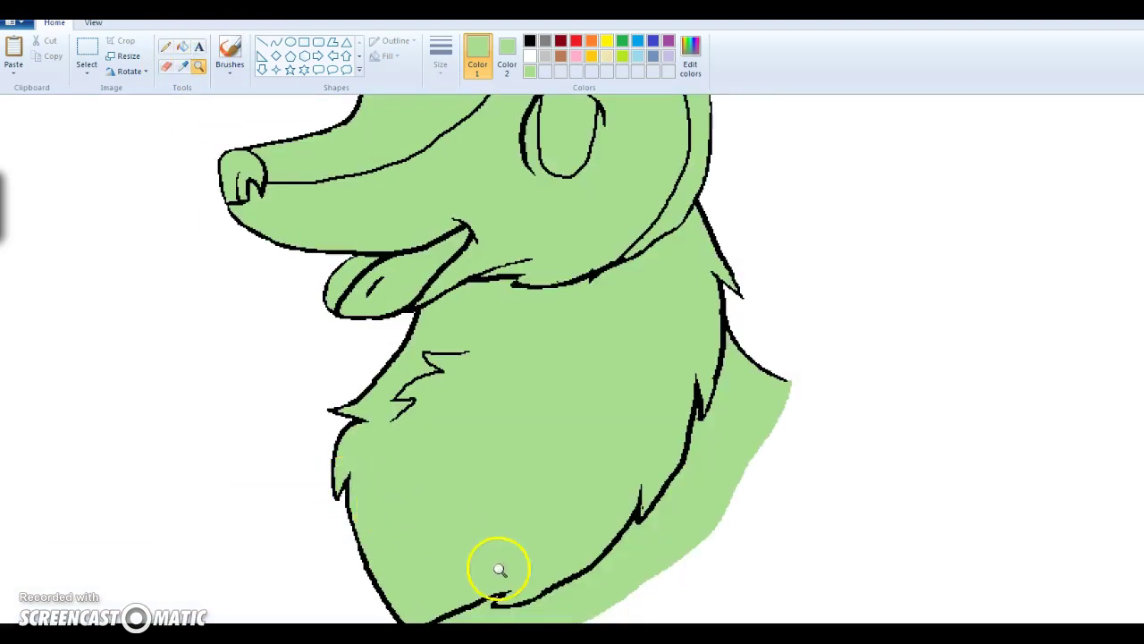
click(536, 545)
click(530, 41)
click(440, 56)
click(444, 115)
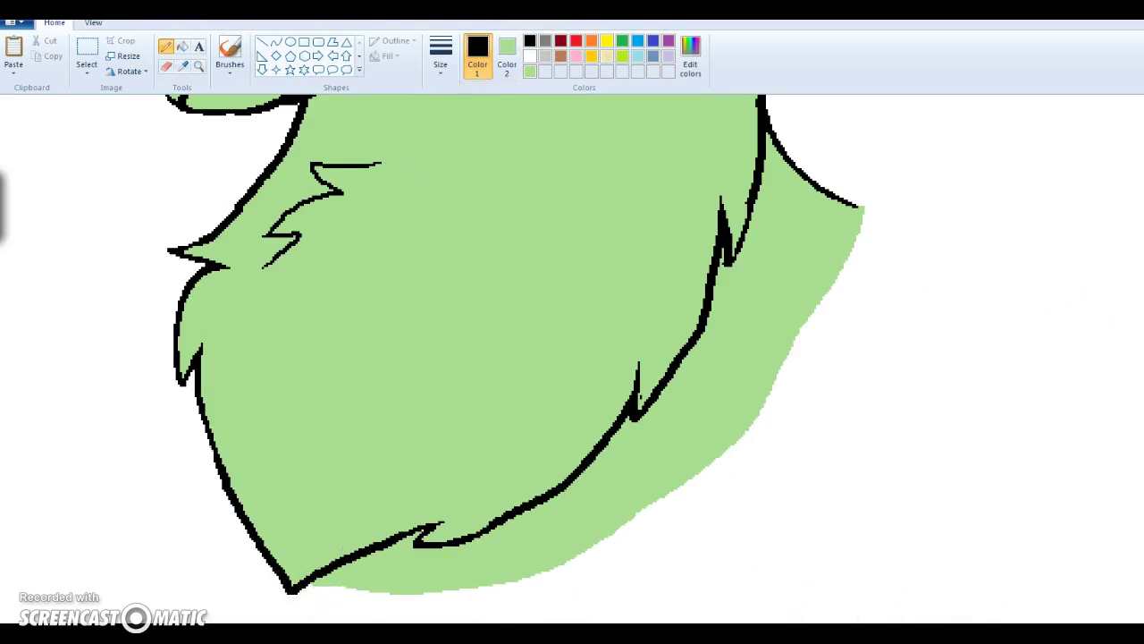
scroll(573, 358, down, 2)
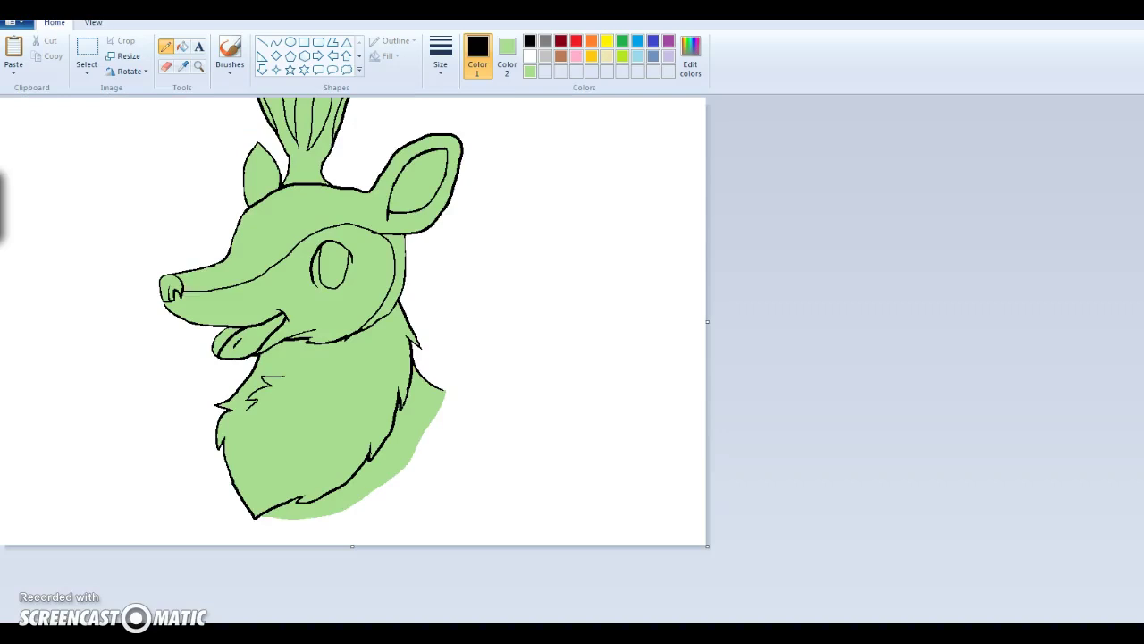
Step: Turn on transparent selection, copy the whole canvas at the smallest zoom, and release the selection
key(ctrl+Page_Down)
key(ctrl+Page_Down)
key(ctrl+Page_Down)
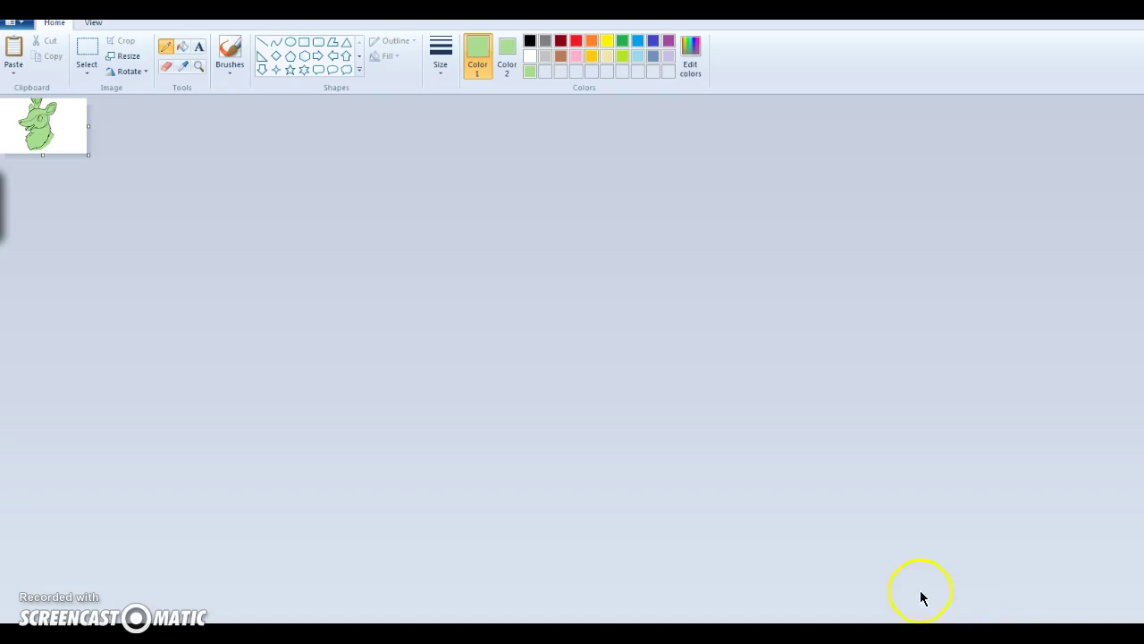
click(87, 72)
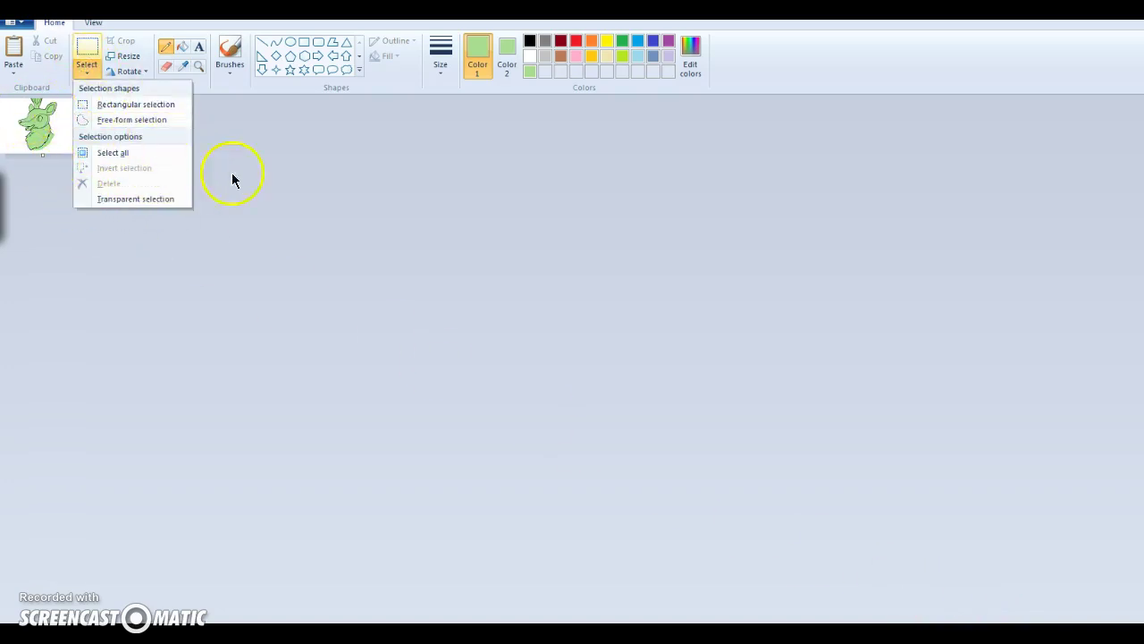
click(86, 197)
click(90, 67)
click(106, 152)
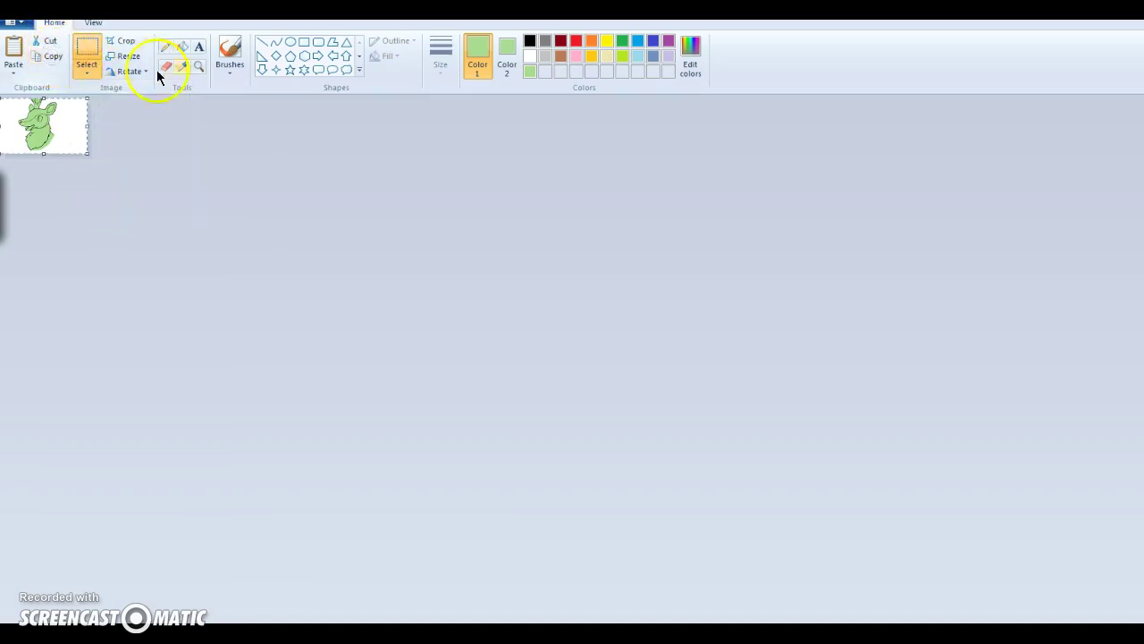
click(166, 47)
Step: Set Color 1 to white and fill the deer's chest fur with it
click(72, 134)
click(144, 169)
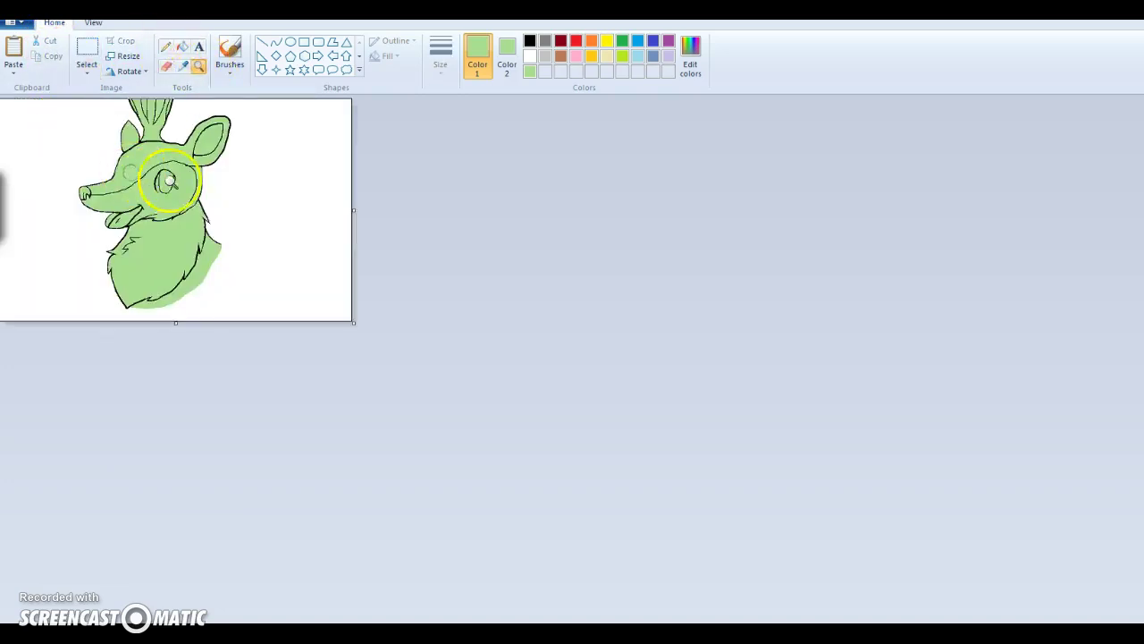
click(188, 224)
click(357, 421)
click(529, 56)
click(519, 419)
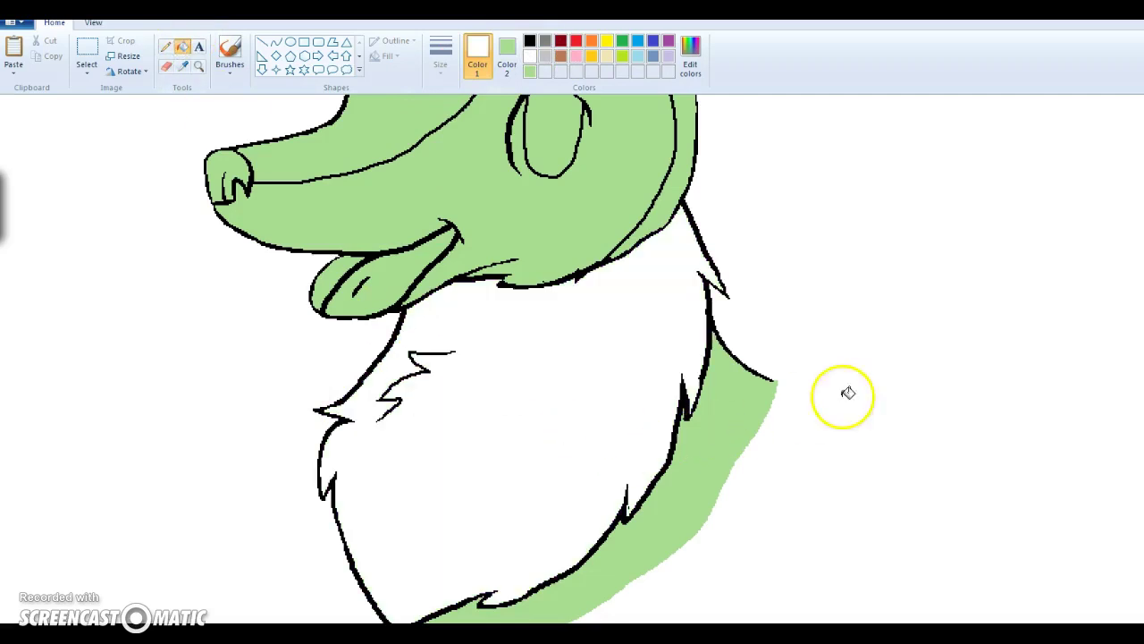
scroll(1061, 340, up, 4)
click(1060, 340)
click(172, 49)
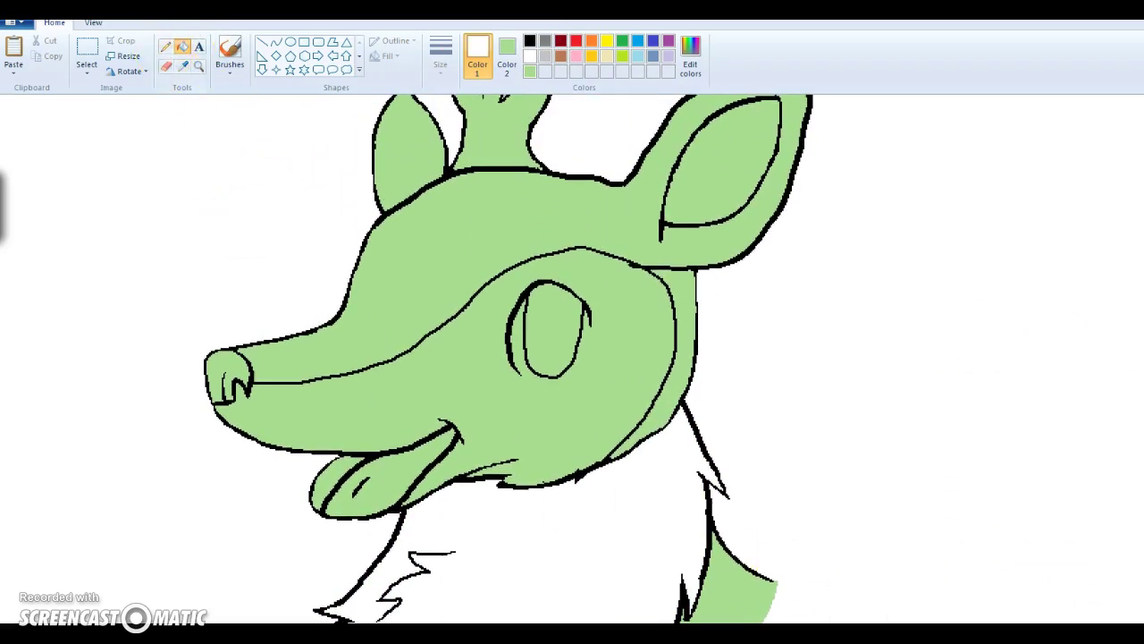
Step: Insert the picture aj deer.PNG from the Art folder and place it in the white area beside the deer's head as a reference
key(ctrl+Page_Down)
click(14, 70)
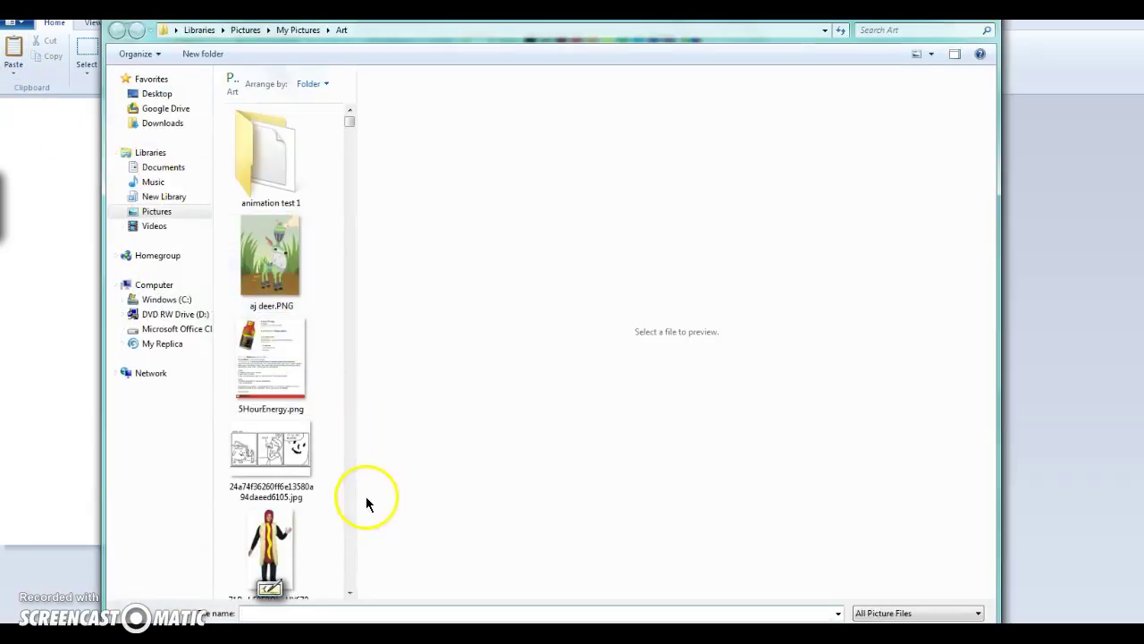
click(280, 288)
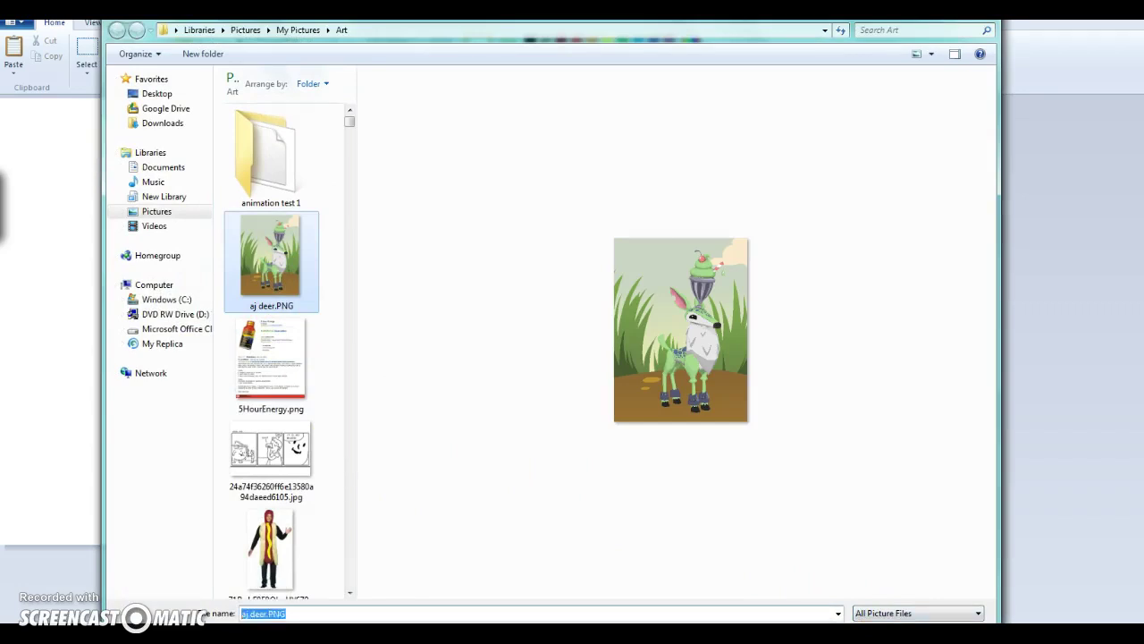
key(Return)
mouse_move(69, 154)
mouse_down()
mouse_move(465, 213)
mouse_move(609, 204)
mouse_move(600, 188)
mouse_up()
click(167, 47)
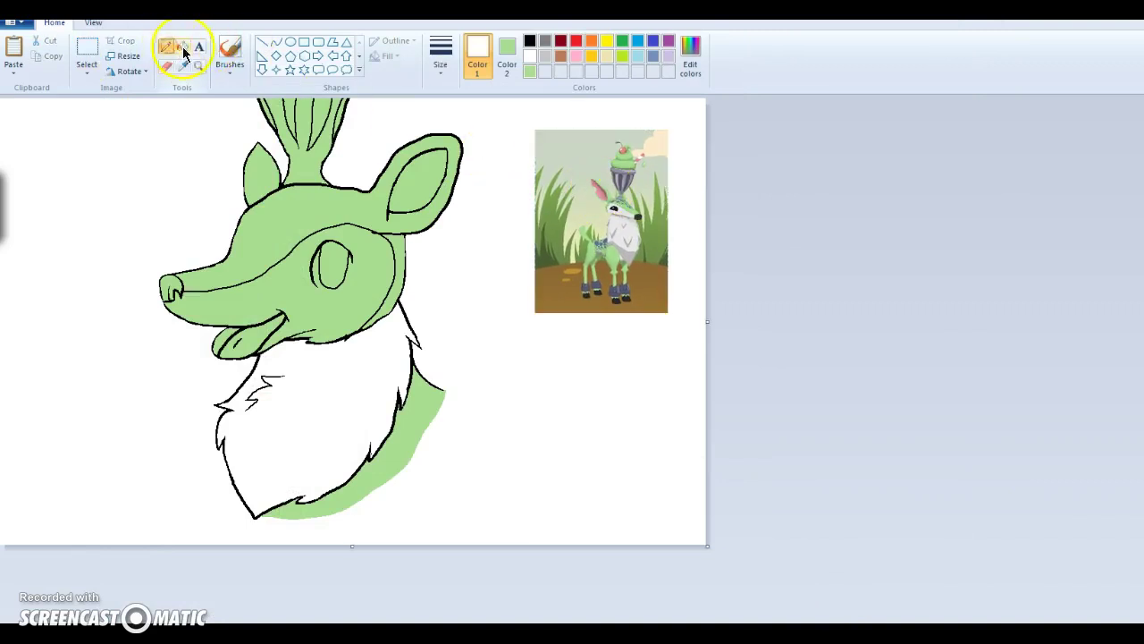
Step: Mix a slightly darker green as Color 1 and set up the Airbrush with a wide spray size
click(198, 65)
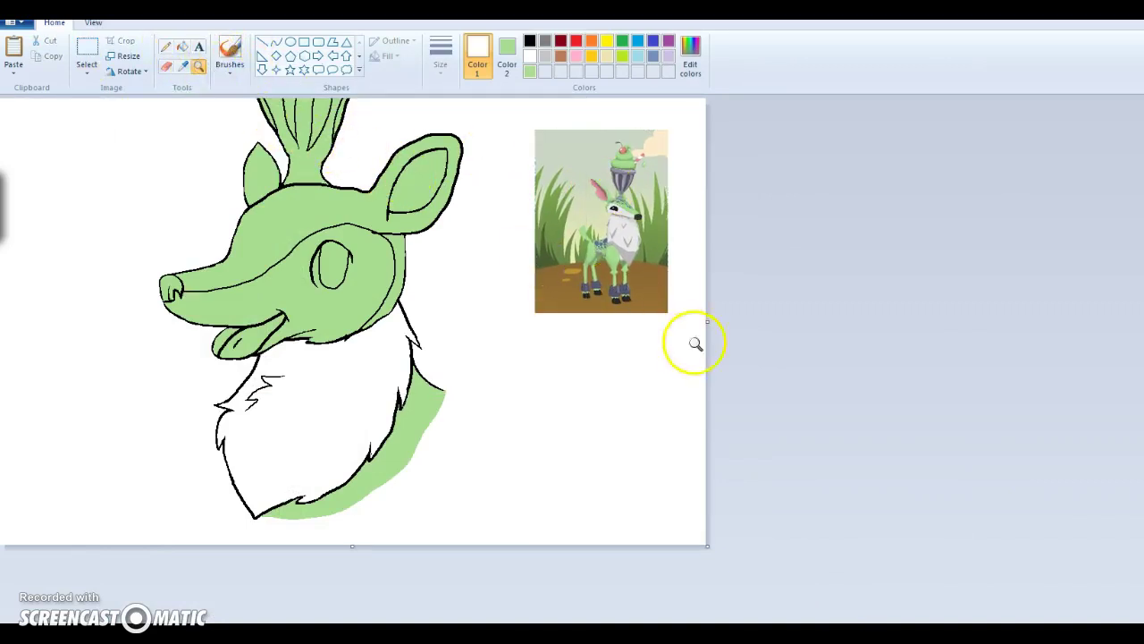
click(573, 223)
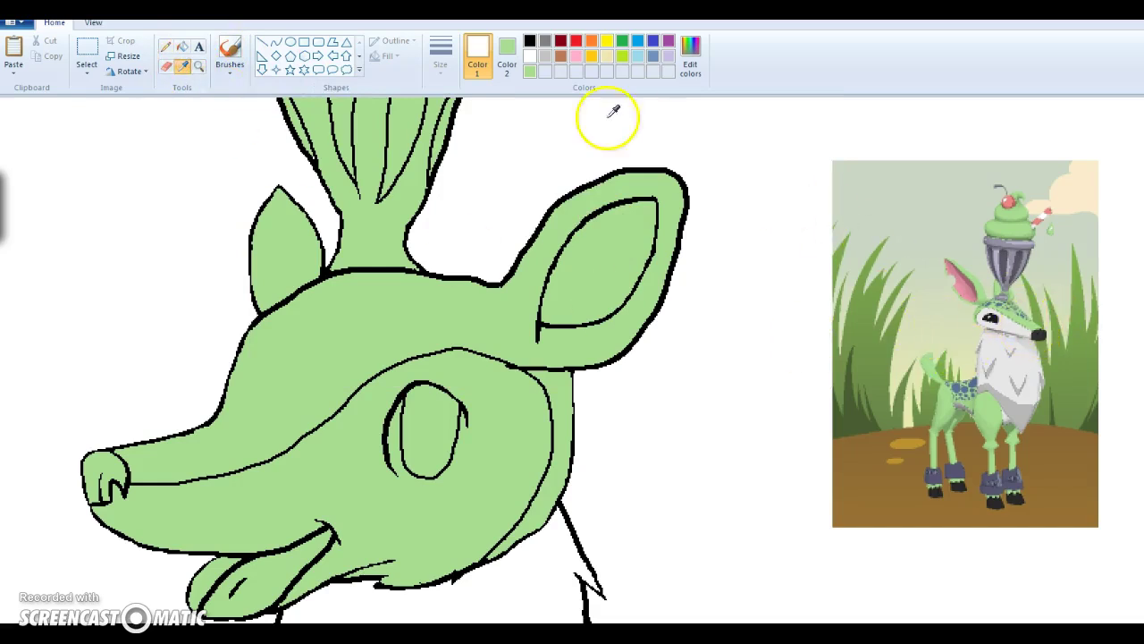
click(693, 68)
drag(729, 302, 731, 318)
click(453, 452)
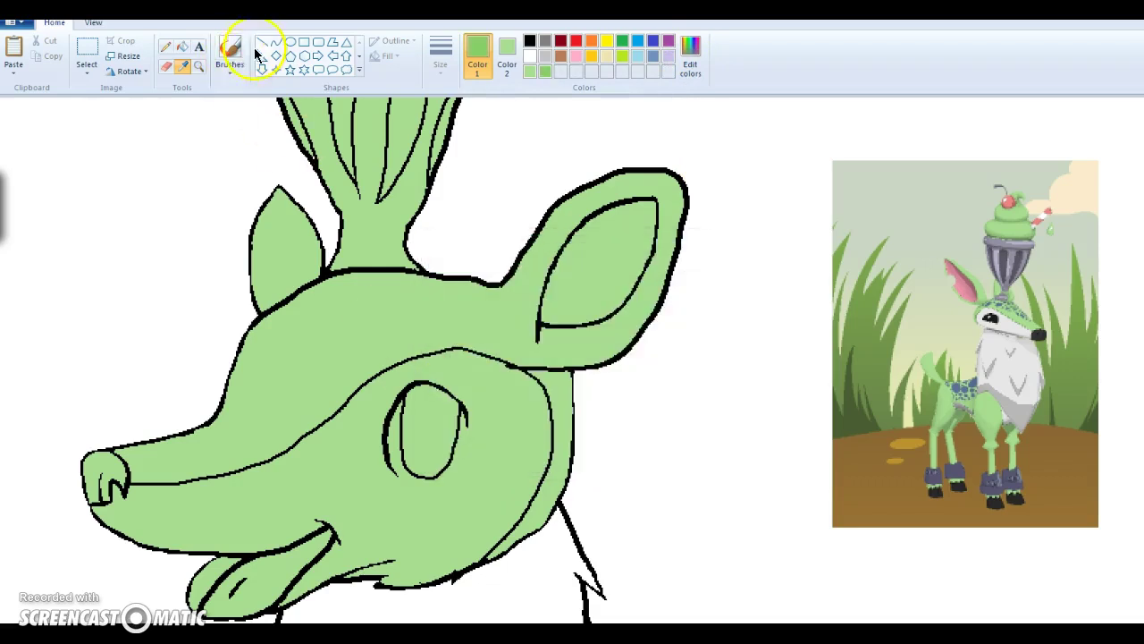
click(229, 63)
click(307, 103)
click(439, 52)
click(465, 158)
Step: Airbrush the darker green around the large ear and along the head top, face stripe, snout, cheek, jaw and neck strip
mouse_move(523, 279)
mouse_down()
mouse_move(543, 223)
mouse_move(520, 270)
mouse_move(572, 198)
mouse_move(525, 256)
mouse_move(623, 183)
mouse_move(550, 211)
mouse_move(679, 179)
mouse_move(645, 301)
mouse_move(615, 342)
mouse_move(640, 310)
mouse_move(564, 359)
mouse_move(679, 243)
mouse_move(665, 275)
mouse_move(578, 333)
mouse_move(516, 348)
mouse_move(553, 351)
mouse_move(401, 356)
mouse_move(476, 344)
mouse_move(420, 345)
mouse_move(529, 363)
mouse_move(554, 445)
mouse_move(511, 527)
mouse_move(525, 519)
mouse_move(549, 405)
mouse_move(510, 521)
mouse_move(544, 417)
mouse_move(462, 353)
mouse_move(542, 414)
mouse_up()
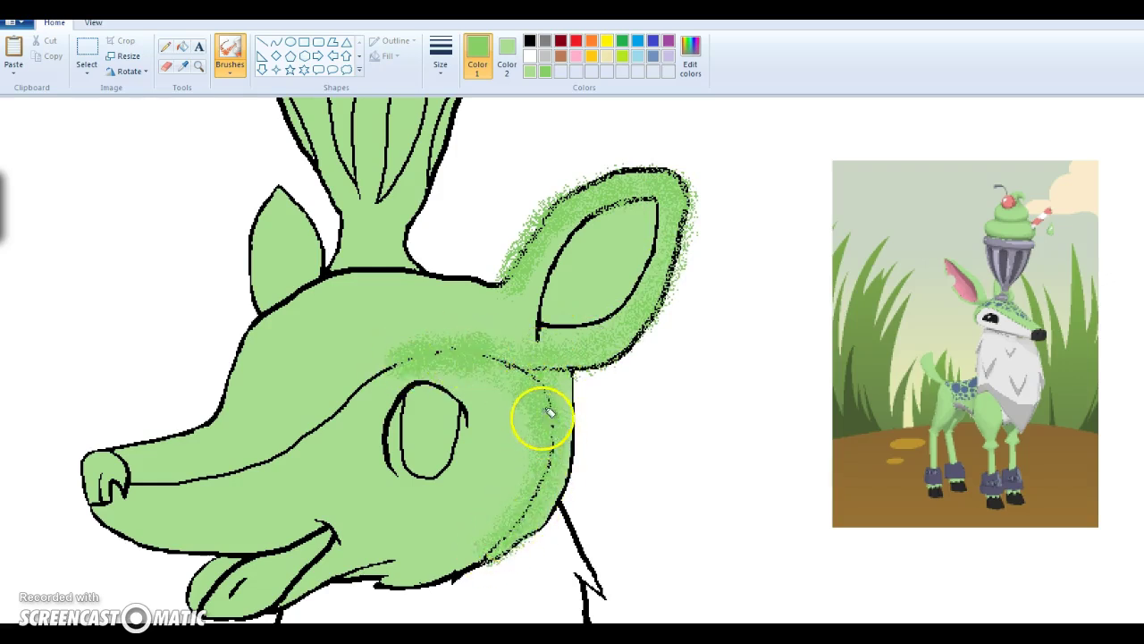
mouse_move(427, 317)
mouse_down()
mouse_move(427, 349)
mouse_move(389, 363)
mouse_move(291, 435)
mouse_move(130, 484)
mouse_move(165, 477)
mouse_move(121, 462)
mouse_move(194, 439)
mouse_move(212, 444)
mouse_move(203, 459)
mouse_move(229, 461)
mouse_move(199, 438)
mouse_move(201, 449)
mouse_move(304, 413)
mouse_up()
mouse_move(436, 312)
mouse_down()
mouse_move(511, 345)
mouse_move(478, 349)
mouse_move(538, 350)
mouse_move(528, 255)
mouse_move(505, 286)
mouse_move(395, 270)
mouse_move(515, 300)
mouse_move(388, 278)
mouse_move(339, 289)
mouse_move(593, 300)
mouse_up()
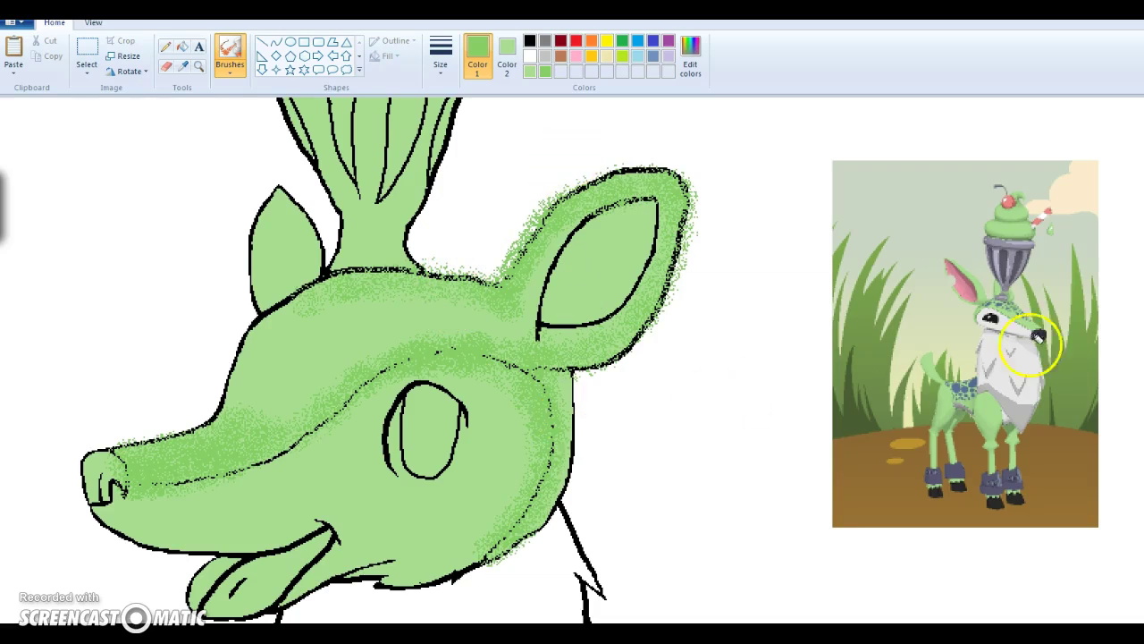
scroll(1098, 602, down, 5)
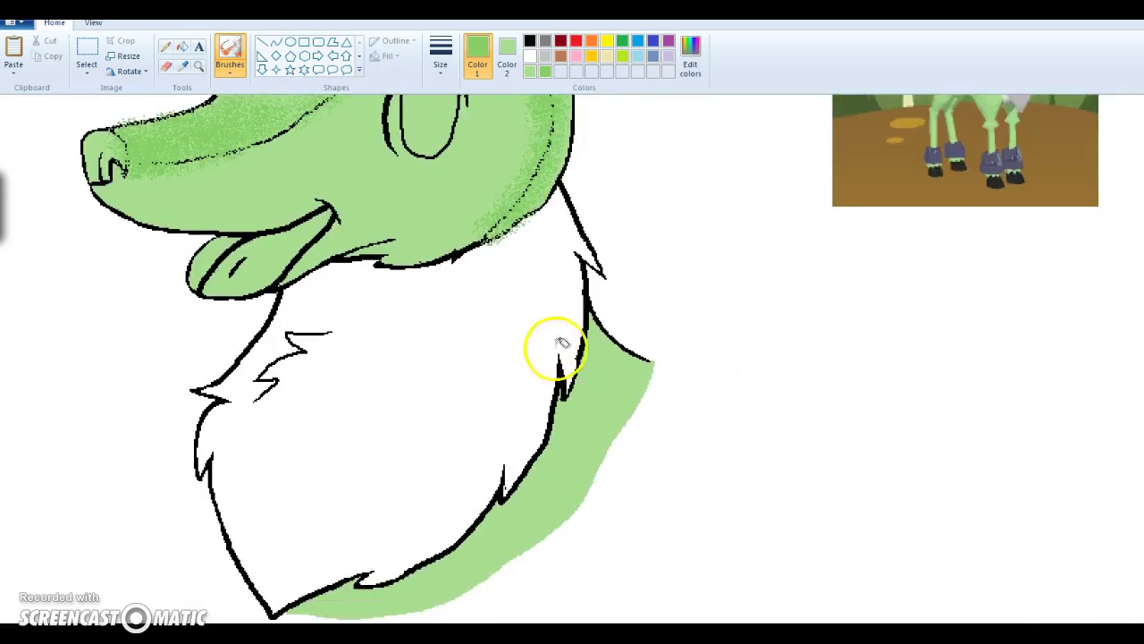
mouse_move(379, 235)
mouse_down()
mouse_move(348, 257)
mouse_move(447, 255)
mouse_up()
mouse_move(586, 301)
mouse_down()
mouse_move(588, 370)
mouse_move(533, 494)
mouse_move(531, 484)
mouse_move(435, 574)
mouse_move(306, 611)
mouse_move(424, 574)
mouse_move(295, 602)
mouse_move(392, 576)
mouse_move(510, 505)
mouse_move(586, 388)
mouse_move(593, 394)
mouse_move(607, 350)
mouse_move(603, 388)
mouse_move(600, 348)
mouse_move(640, 364)
mouse_move(637, 404)
mouse_move(611, 350)
mouse_move(659, 396)
mouse_up()
Step: Paste the copied line art transparently over the zoomed-out drawing and deselect it to restore the outlines
scroll(659, 396, down, 1)
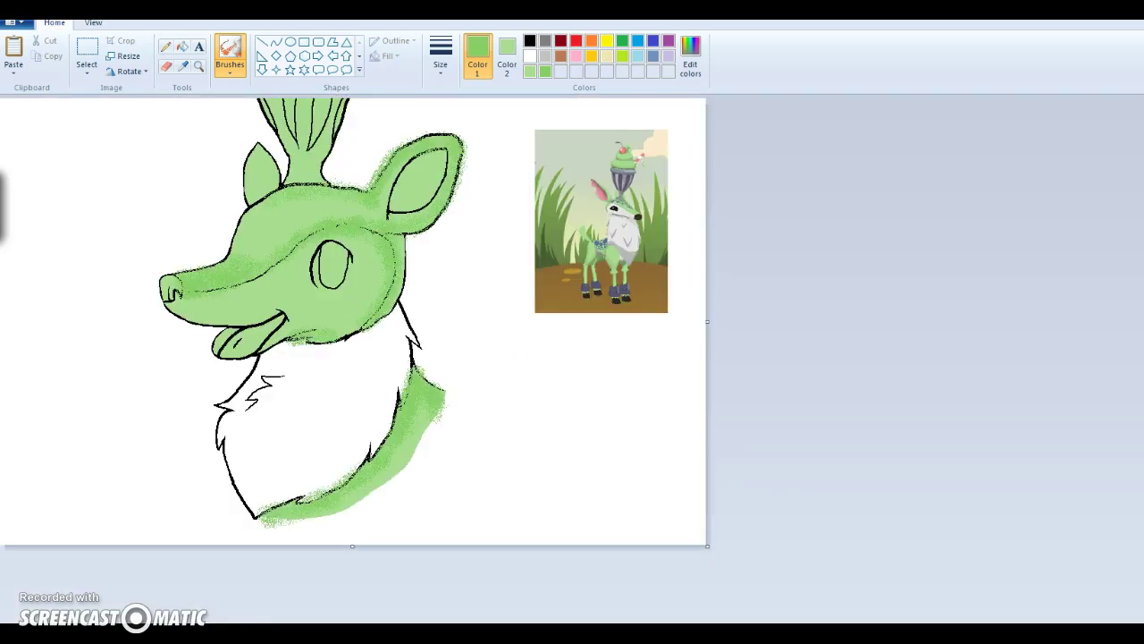
scroll(356, 323, down, 1)
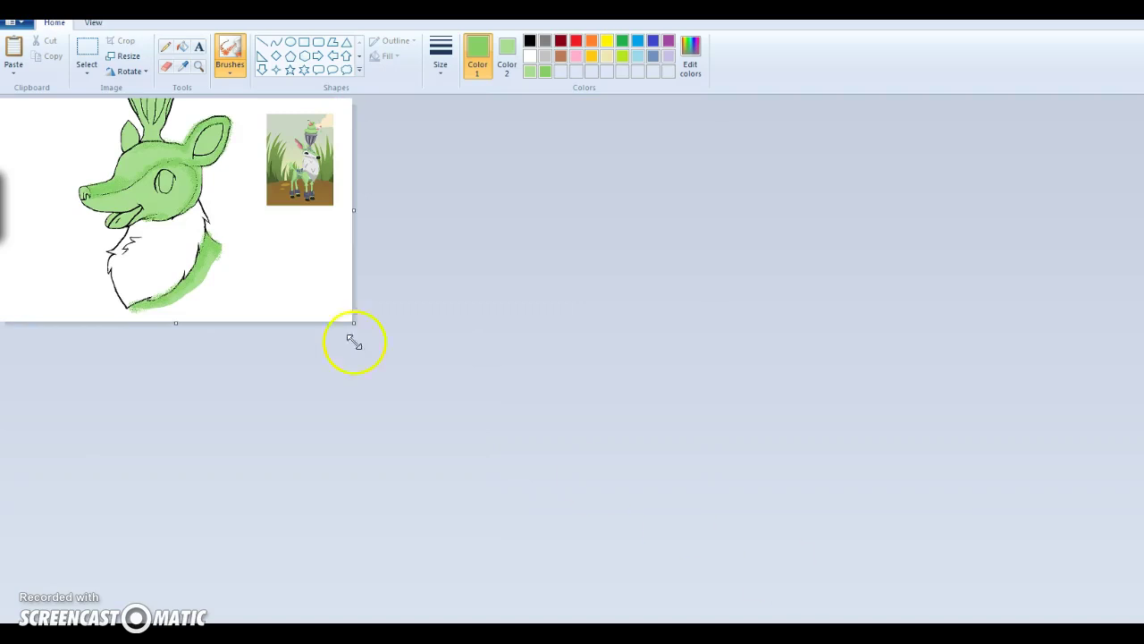
click(14, 70)
click(34, 89)
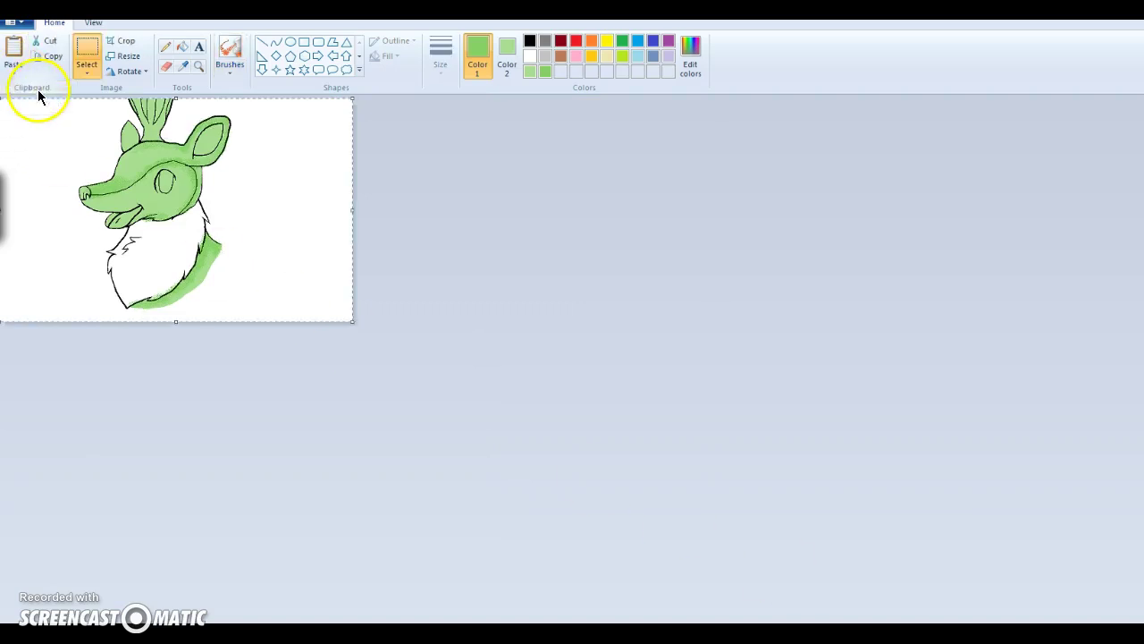
click(198, 65)
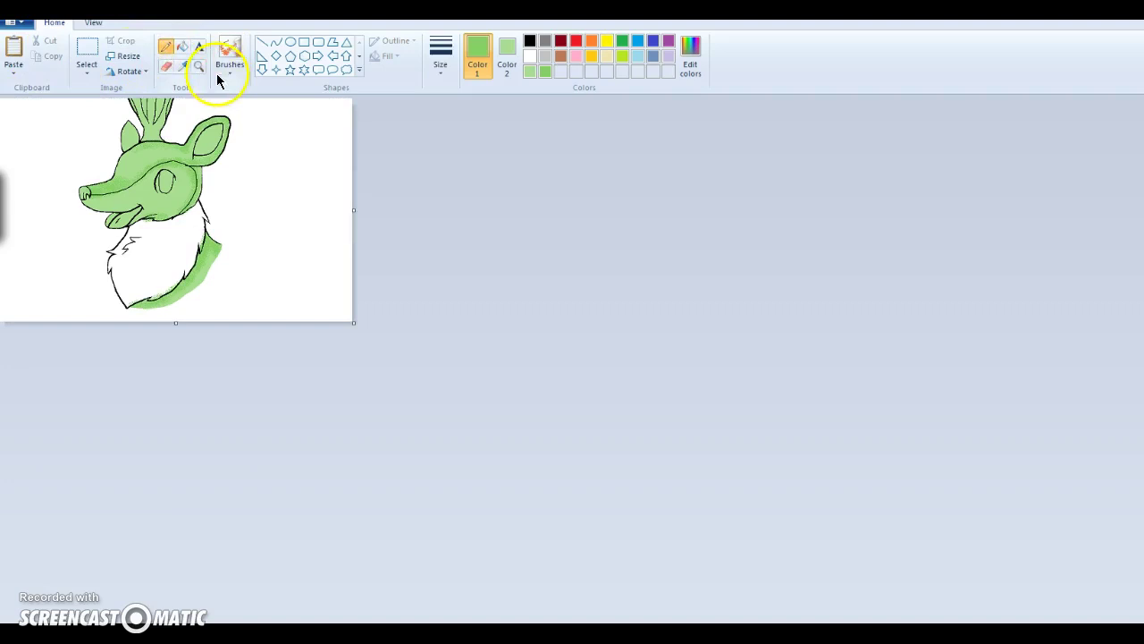
Step: Mix a deeper green as Color 1 and airbrush it over the neck strip along the chest fur and back line
click(301, 240)
click(429, 277)
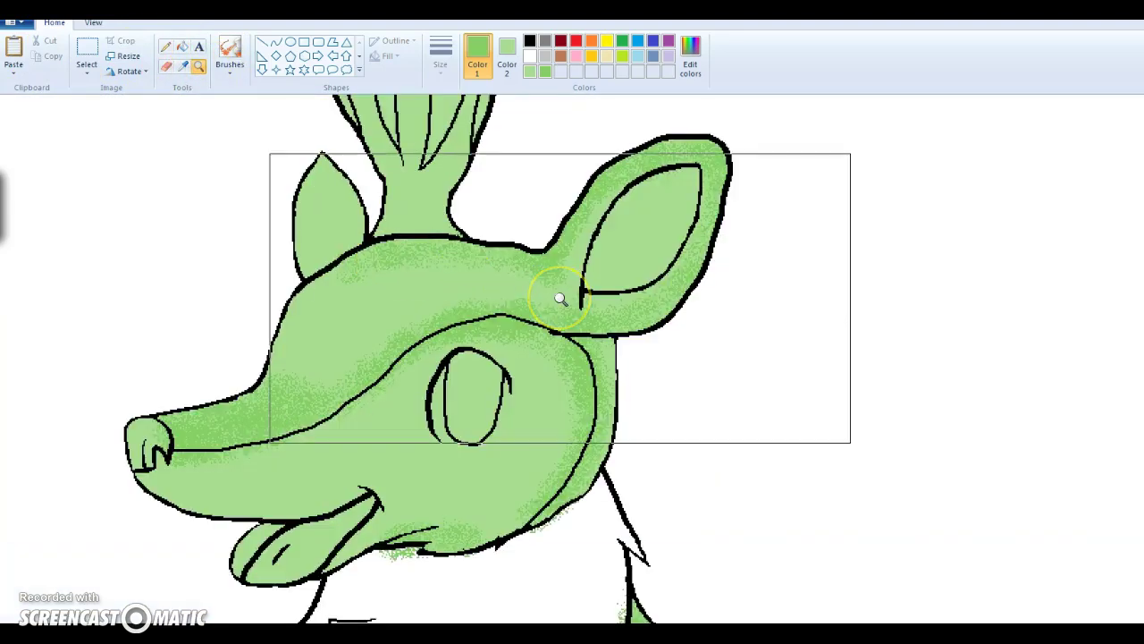
click(968, 360)
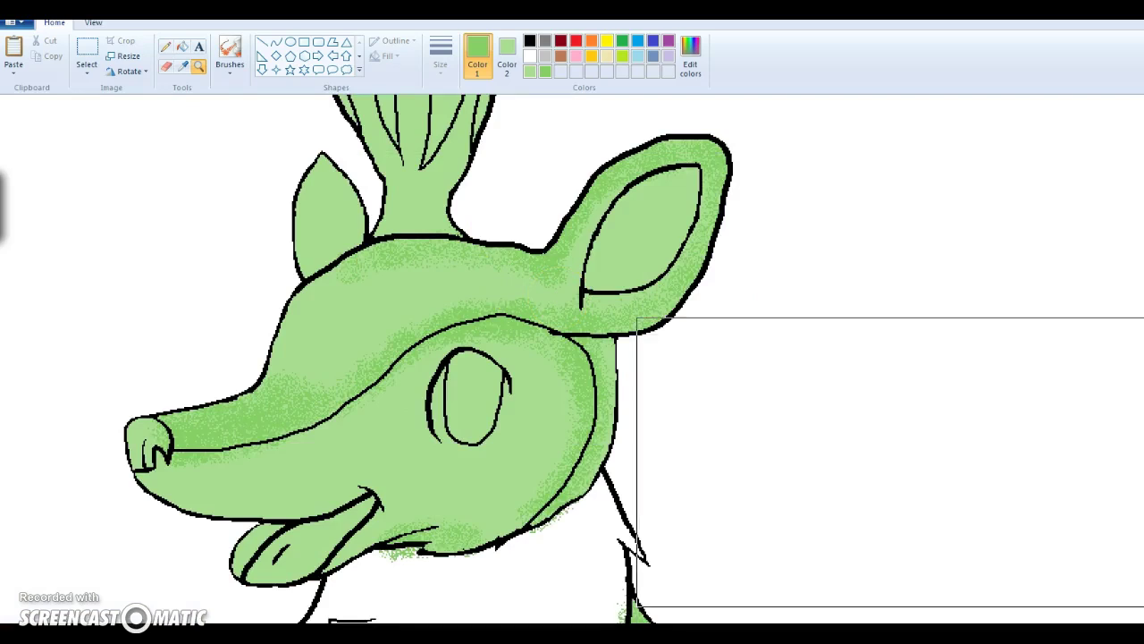
scroll(978, 545, down, 5)
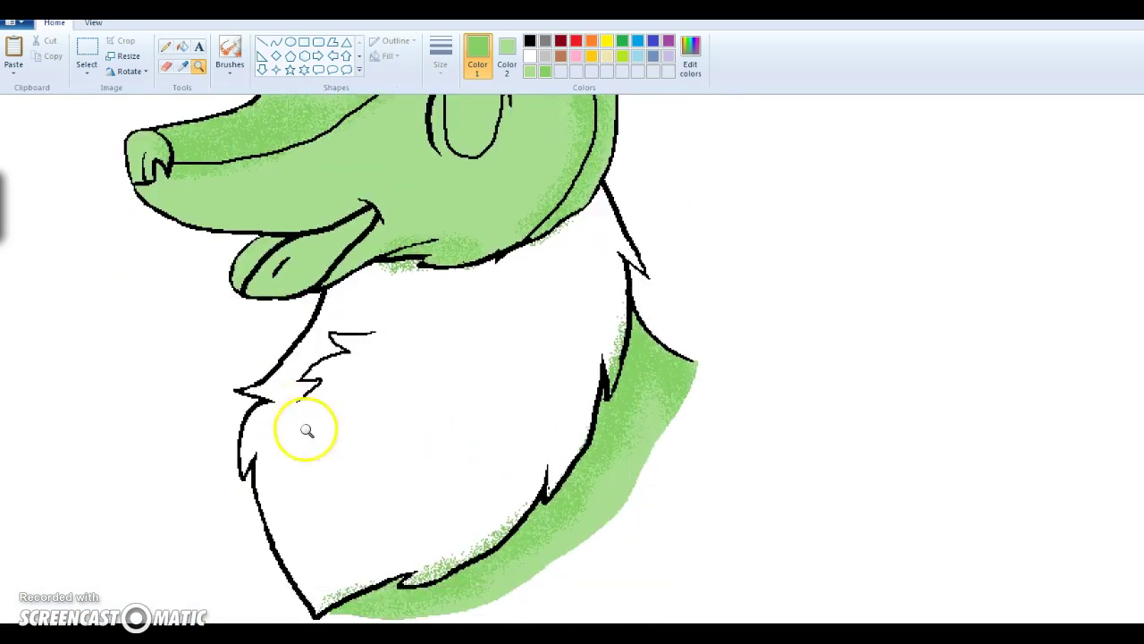
click(688, 60)
click(730, 321)
click(453, 452)
click(229, 56)
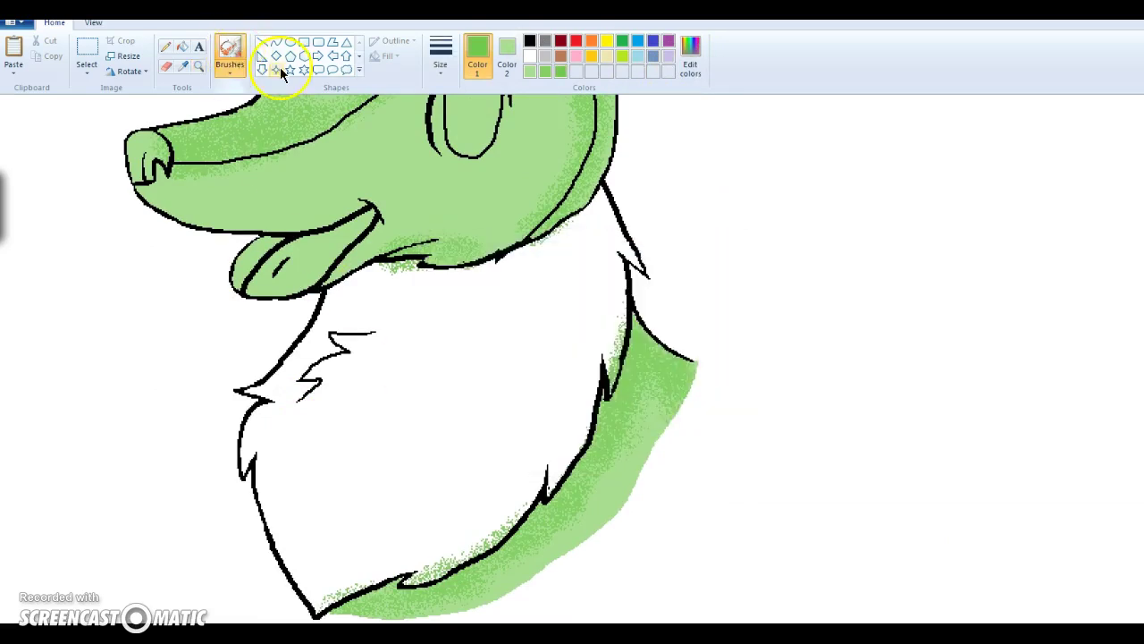
mouse_move(635, 323)
mouse_down()
mouse_move(600, 421)
mouse_move(549, 498)
mouse_move(463, 566)
mouse_move(345, 595)
mouse_up()
mouse_move(638, 363)
mouse_down()
mouse_move(649, 327)
mouse_move(691, 363)
mouse_move(685, 390)
mouse_move(682, 358)
mouse_up()
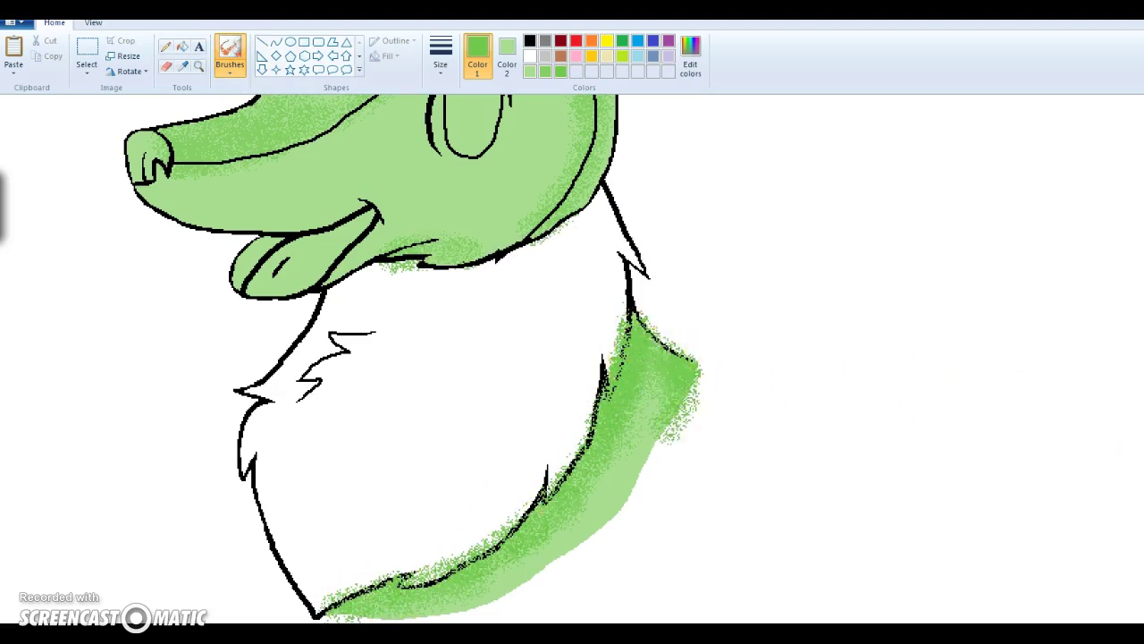
Step: Airbrush the deeper green along the snout, face stripe, cheek, head top and large ear
scroll(1124, 328, up, 5)
mouse_move(187, 440)
mouse_down()
mouse_move(198, 411)
mouse_move(193, 446)
mouse_move(302, 422)
mouse_move(502, 322)
mouse_move(569, 339)
mouse_move(508, 347)
mouse_move(571, 366)
mouse_move(593, 424)
mouse_move(586, 464)
mouse_move(558, 494)
mouse_move(499, 522)
mouse_move(441, 524)
mouse_move(454, 550)
mouse_up()
mouse_move(367, 254)
mouse_down()
mouse_move(497, 262)
mouse_move(655, 152)
mouse_move(700, 147)
mouse_move(724, 172)
mouse_move(671, 328)
mouse_move(568, 348)
mouse_move(637, 346)
mouse_up()
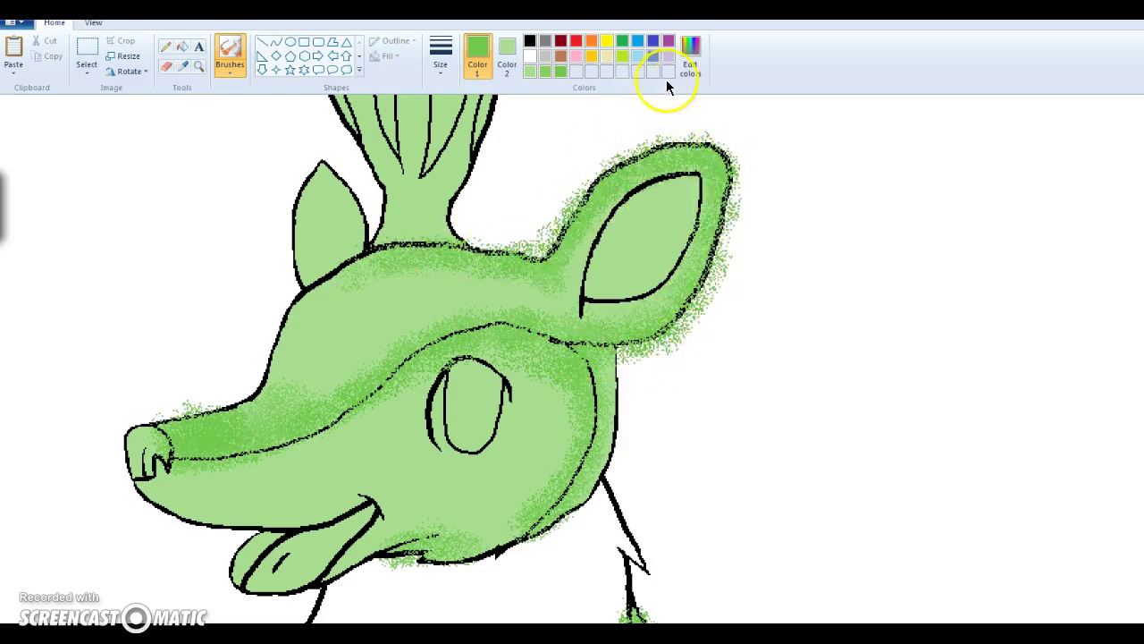
Step: Set Color 1 to an even darker green (RGB 99, 194, 58) and adjust the Airbrush spray size
click(690, 56)
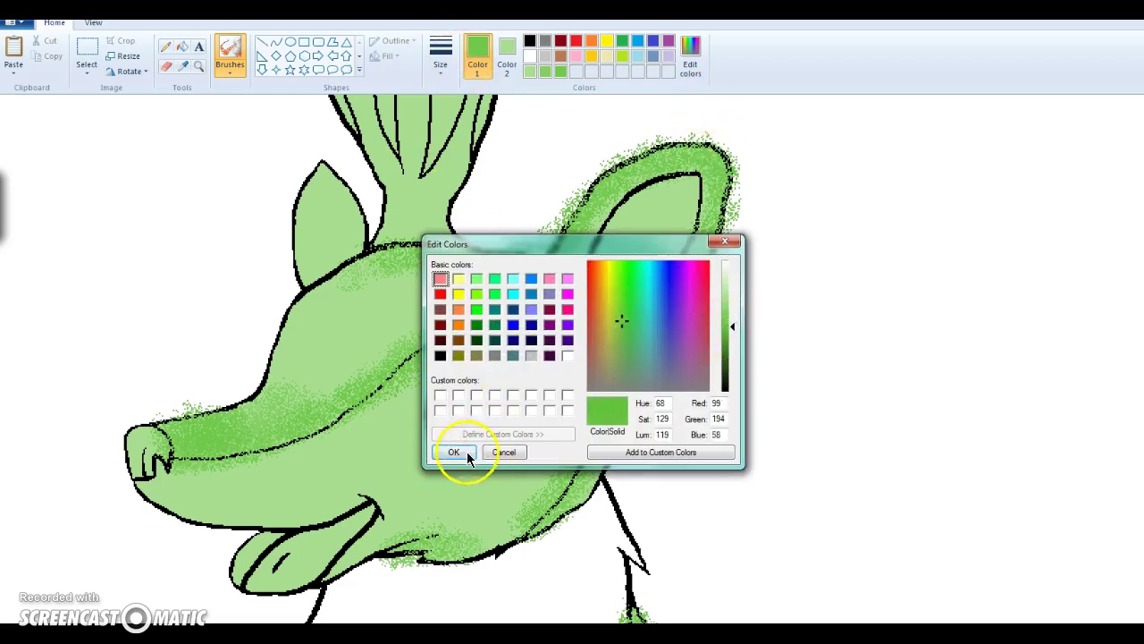
click(454, 452)
click(441, 55)
click(460, 179)
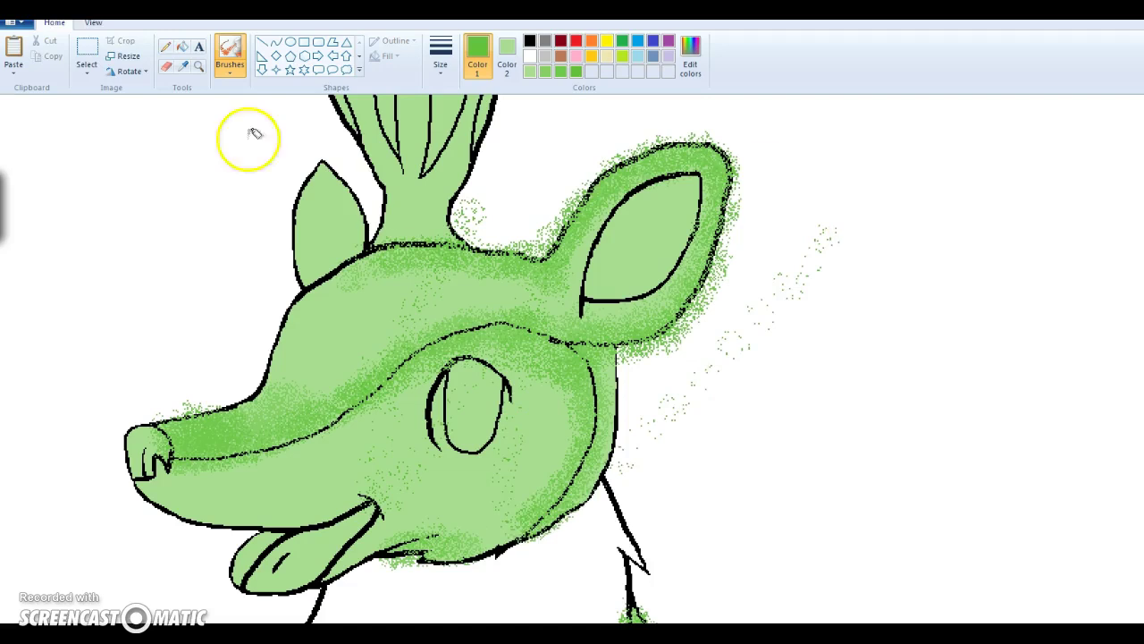
click(457, 62)
click(435, 153)
Step: Airbrush the darkest green along the snout, face stripe, head top, ear edge, cheek, jaw and neck strip
mouse_move(214, 440)
mouse_down()
mouse_move(197, 417)
mouse_move(205, 449)
mouse_move(296, 434)
mouse_move(459, 326)
mouse_move(518, 305)
mouse_move(542, 333)
mouse_move(657, 320)
mouse_move(649, 284)
mouse_move(705, 283)
mouse_move(725, 224)
mouse_move(705, 155)
mouse_move(634, 158)
mouse_move(561, 244)
mouse_move(414, 248)
mouse_move(438, 255)
mouse_up()
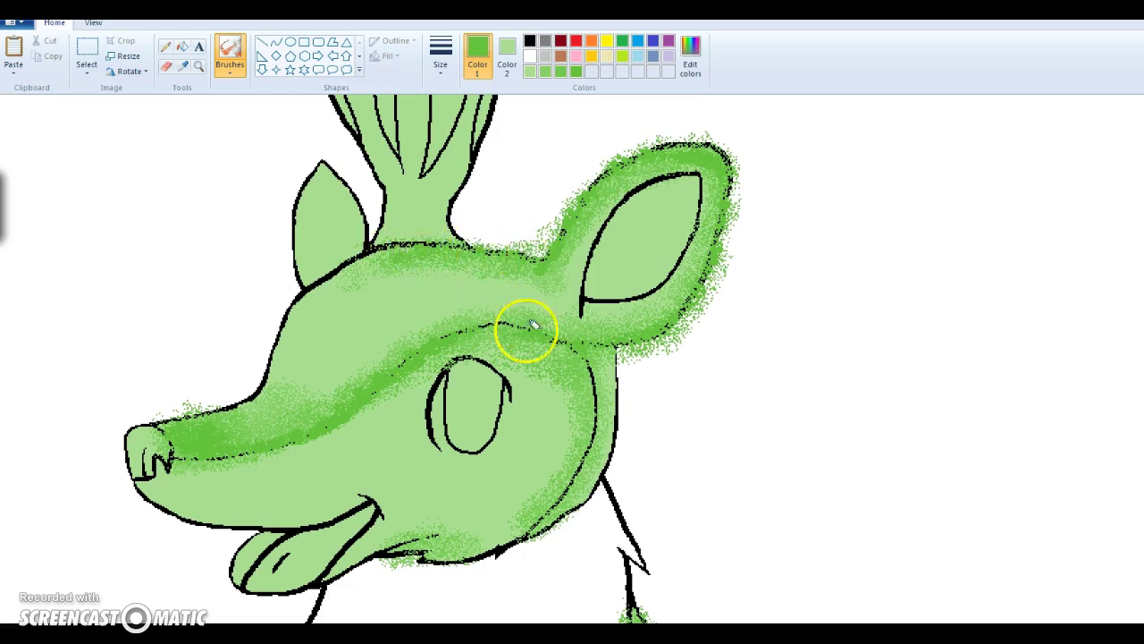
mouse_move(565, 351)
mouse_down()
mouse_move(531, 336)
mouse_move(592, 390)
mouse_move(586, 369)
mouse_move(583, 459)
mouse_move(530, 524)
mouse_move(479, 545)
mouse_move(417, 537)
mouse_up()
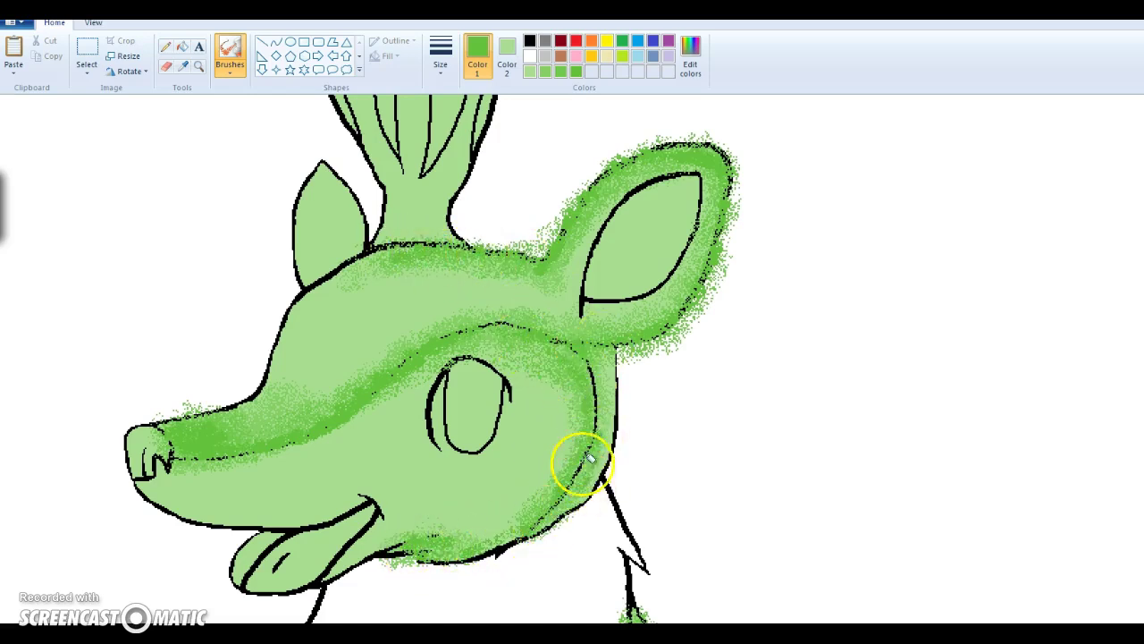
scroll(1124, 557, down, 5)
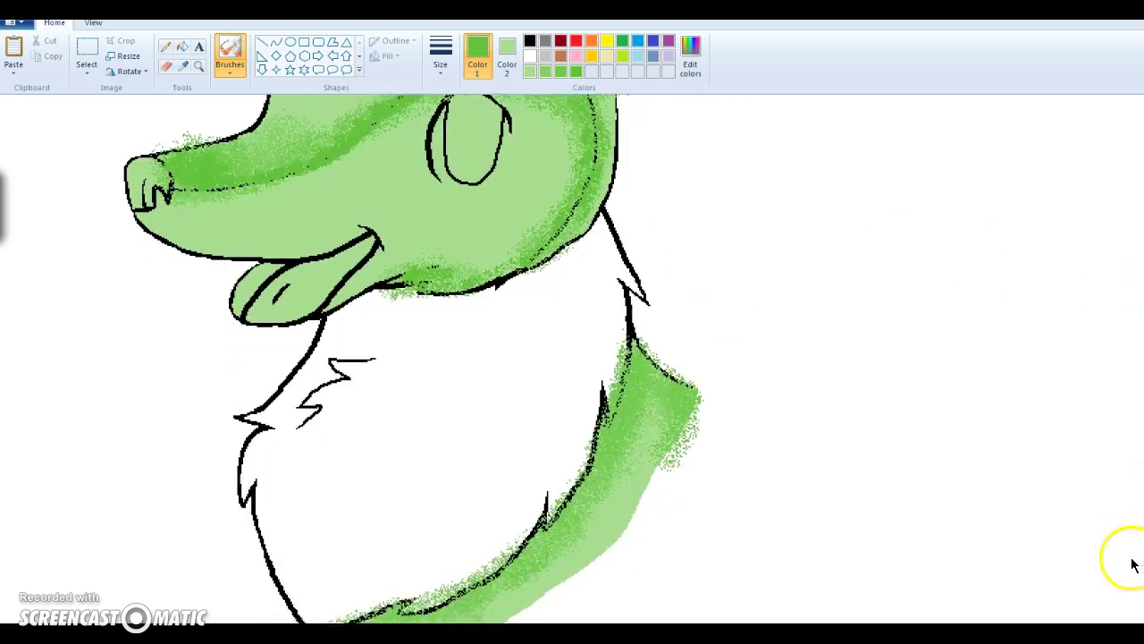
mouse_move(674, 418)
mouse_down()
mouse_move(679, 361)
mouse_move(664, 354)
mouse_move(622, 378)
mouse_move(586, 458)
mouse_move(485, 544)
mouse_move(404, 582)
mouse_up()
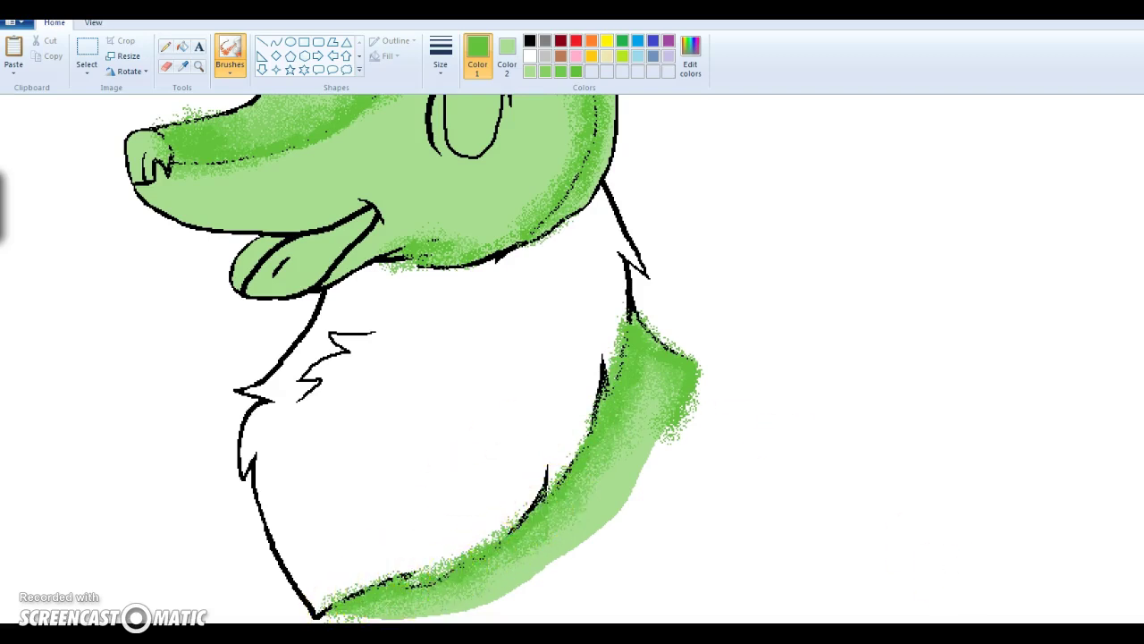
Step: Paste the transparent line art over the newly shaded deer at reduced zoom and release the selection
key(ctrl+Page_Down)
scroll(356, 322, down, 1)
click(20, 72)
click(56, 90)
click(164, 49)
Step: Fill the unshaded part of the face below the face stripe with white, from the muzzle to the cheek
click(198, 65)
click(261, 215)
click(388, 301)
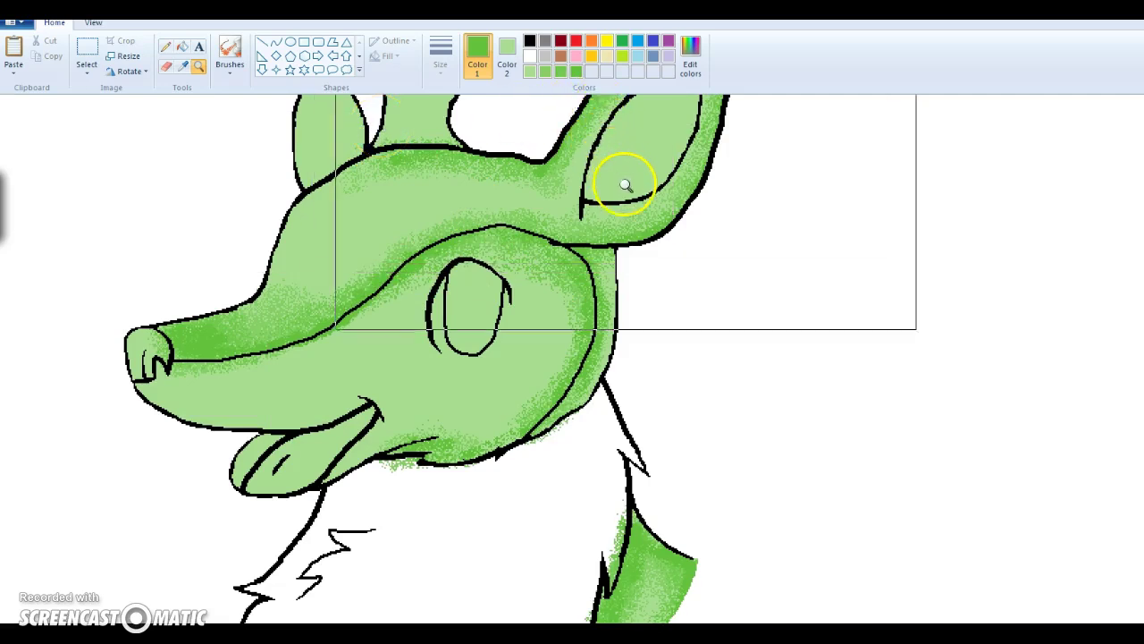
click(532, 56)
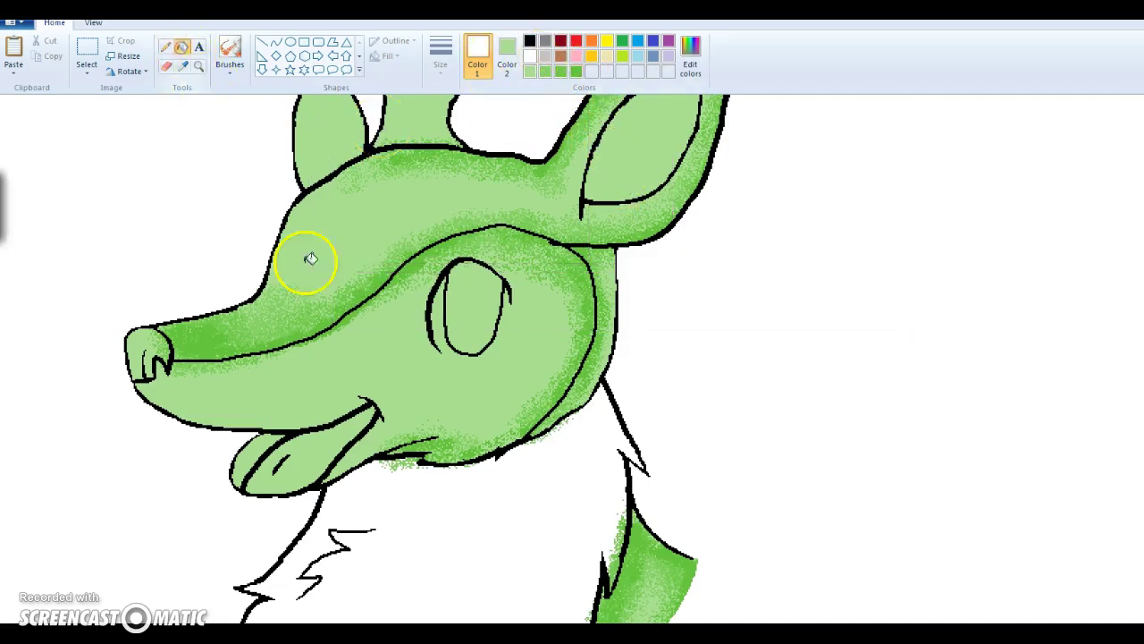
click(376, 376)
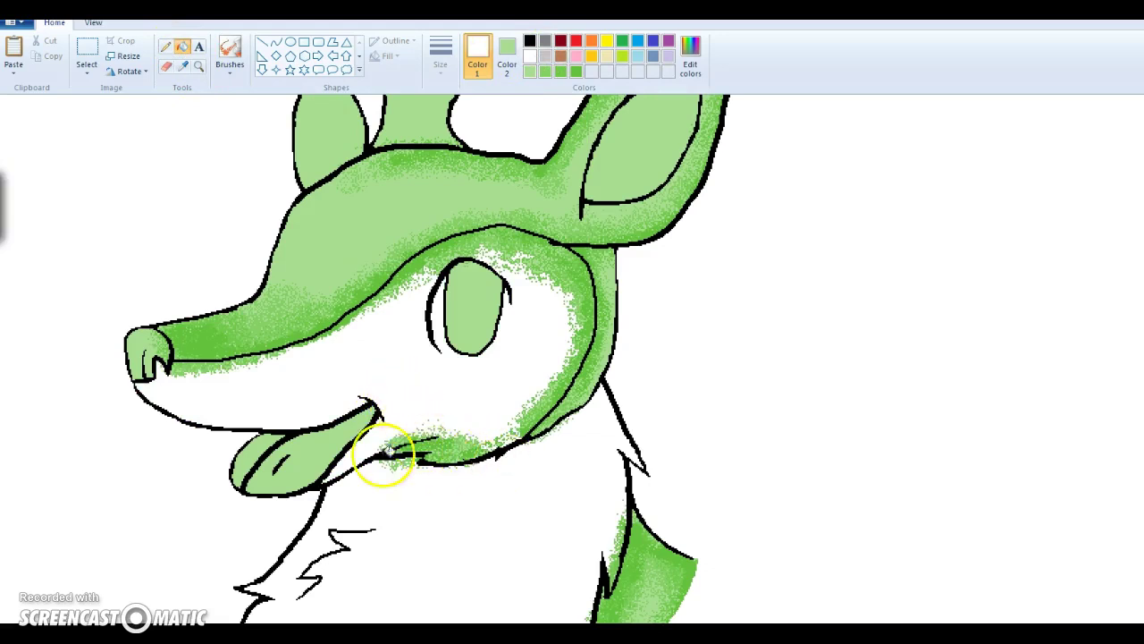
click(199, 65)
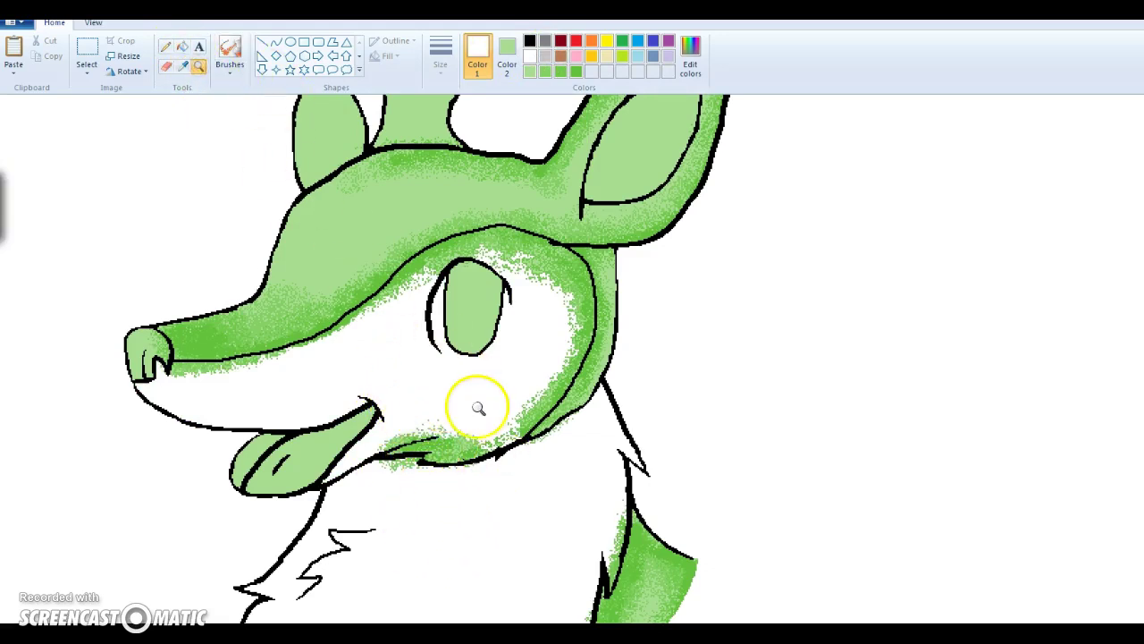
Step: Cover the green overspray along the jaw and below the mouth corner with a thicker white Pencil, painting over the jaw outline
click(478, 407)
click(508, 421)
mouse_move(323, 334)
mouse_down()
mouse_move(296, 347)
mouse_move(322, 334)
mouse_move(310, 348)
mouse_up()
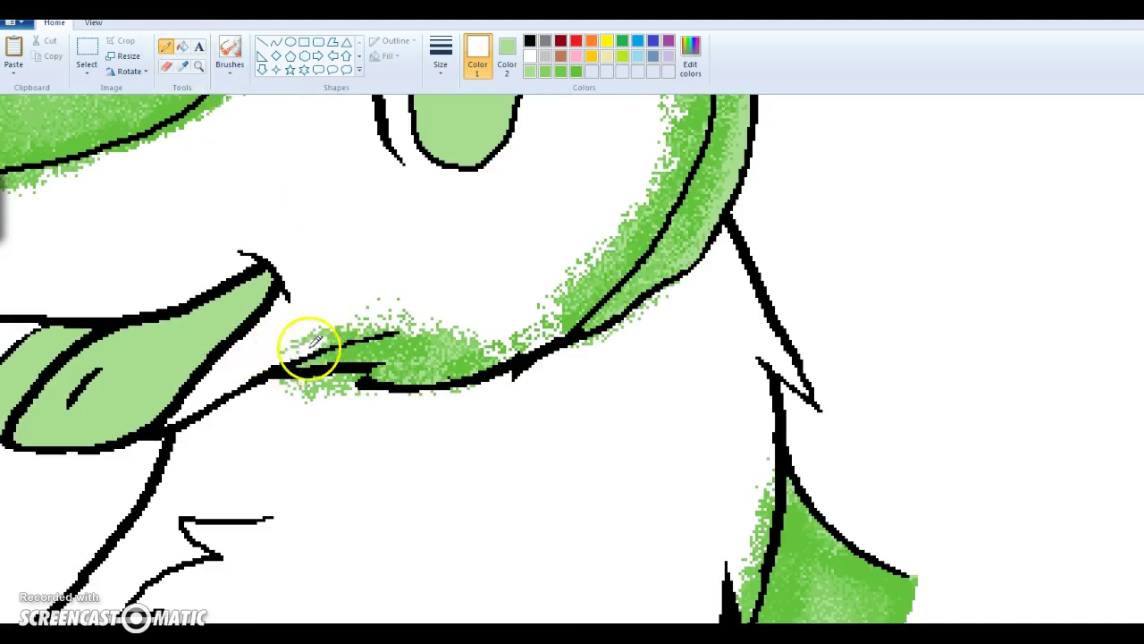
click(447, 60)
click(452, 184)
mouse_move(329, 327)
mouse_down()
mouse_move(313, 352)
mouse_move(274, 341)
mouse_move(334, 384)
mouse_move(314, 425)
mouse_move(293, 410)
mouse_move(289, 358)
mouse_move(321, 363)
mouse_move(325, 411)
mouse_move(381, 301)
mouse_move(406, 281)
mouse_move(442, 285)
mouse_move(427, 434)
mouse_move(480, 377)
mouse_move(473, 305)
mouse_move(527, 366)
mouse_move(519, 309)
mouse_move(529, 300)
mouse_move(558, 339)
mouse_move(552, 309)
mouse_move(426, 414)
mouse_move(412, 412)
mouse_move(402, 315)
mouse_move(361, 405)
mouse_move(364, 354)
mouse_move(337, 300)
mouse_move(332, 326)
mouse_move(536, 360)
mouse_up()
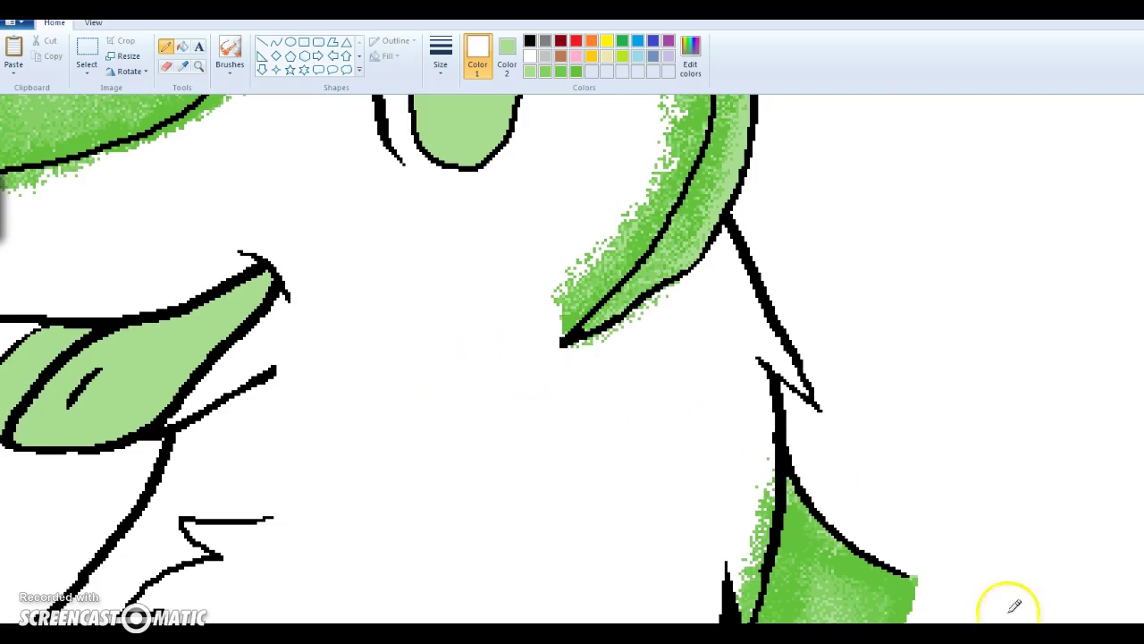
Step: Paste the transparent line art over the deer at reduced zoom to restore the jaw outline, and release the selection
key(ctrl+Page_Down)
key(ctrl+Page_Down)
key(ctrl+Page_Down)
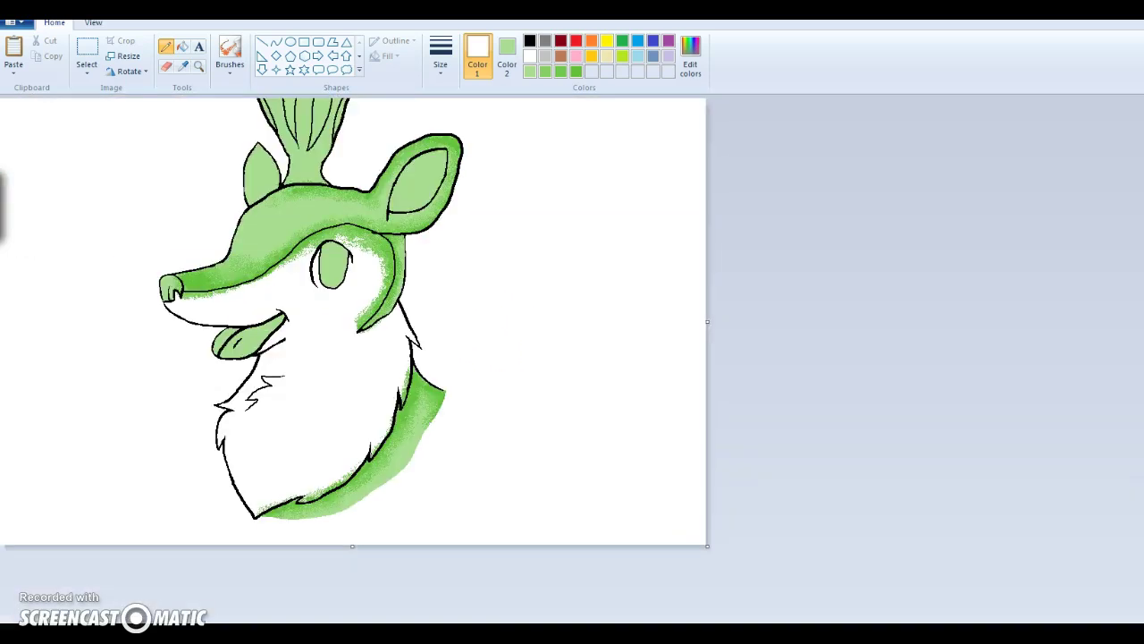
key(ctrl+Page_Down)
click(34, 68)
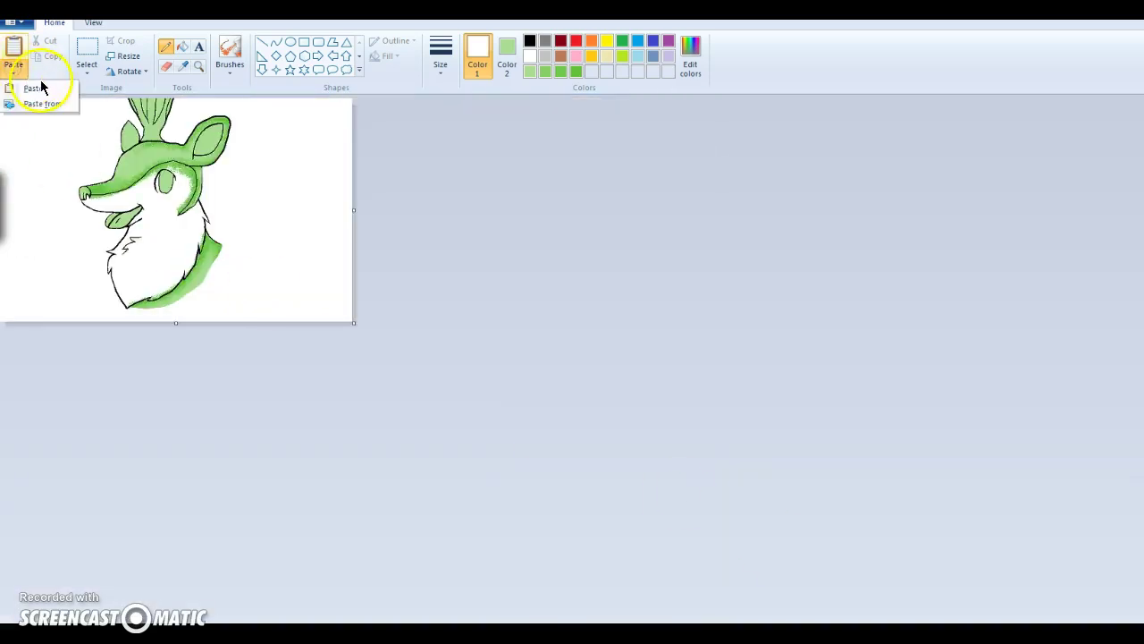
click(43, 92)
click(199, 65)
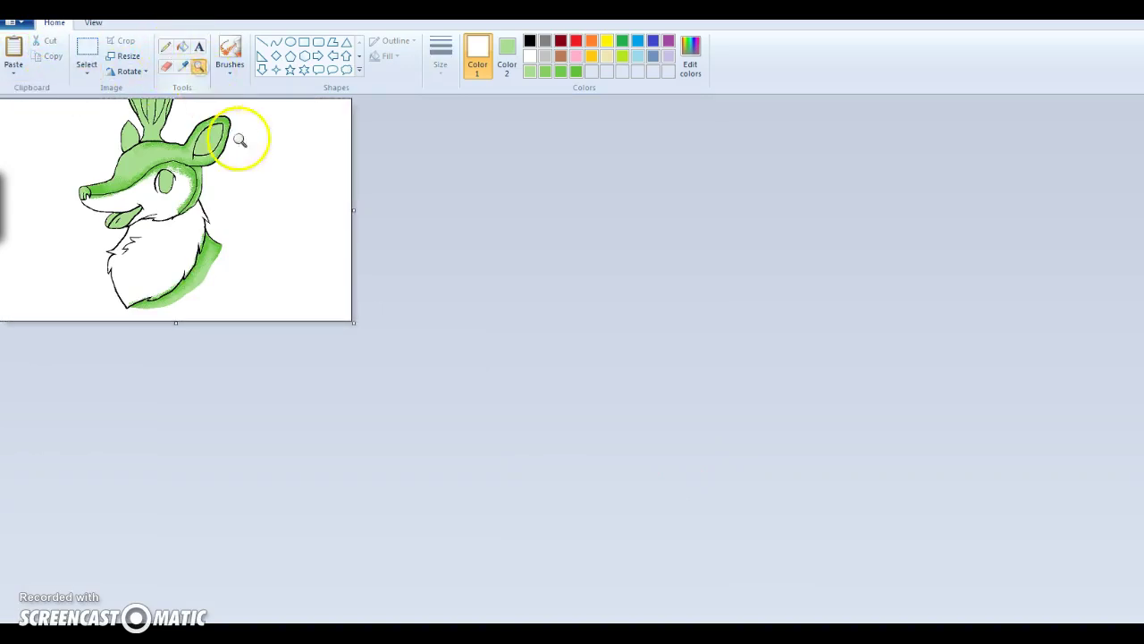
Step: Paint over the green overspray beneath the face stripe with the white Pencil, from the nose past the eye to the cheek
click(314, 233)
click(391, 265)
click(377, 339)
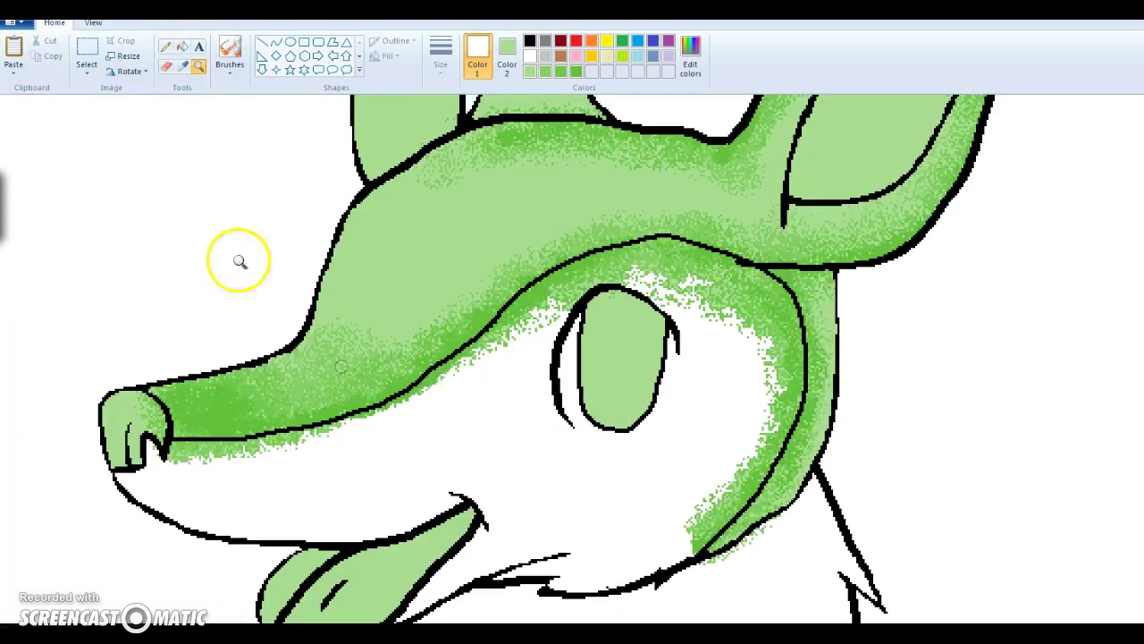
click(165, 50)
mouse_move(184, 468)
mouse_down()
mouse_move(167, 460)
mouse_move(268, 444)
mouse_move(230, 467)
mouse_move(212, 450)
mouse_move(246, 460)
mouse_move(327, 434)
mouse_move(274, 435)
mouse_up()
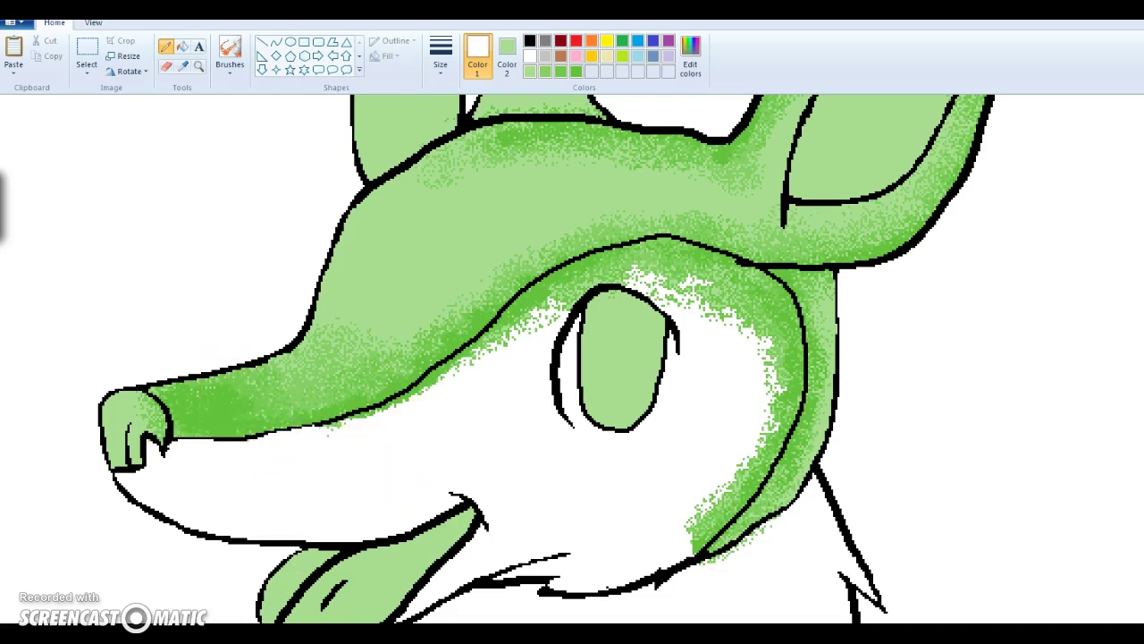
click(409, 393)
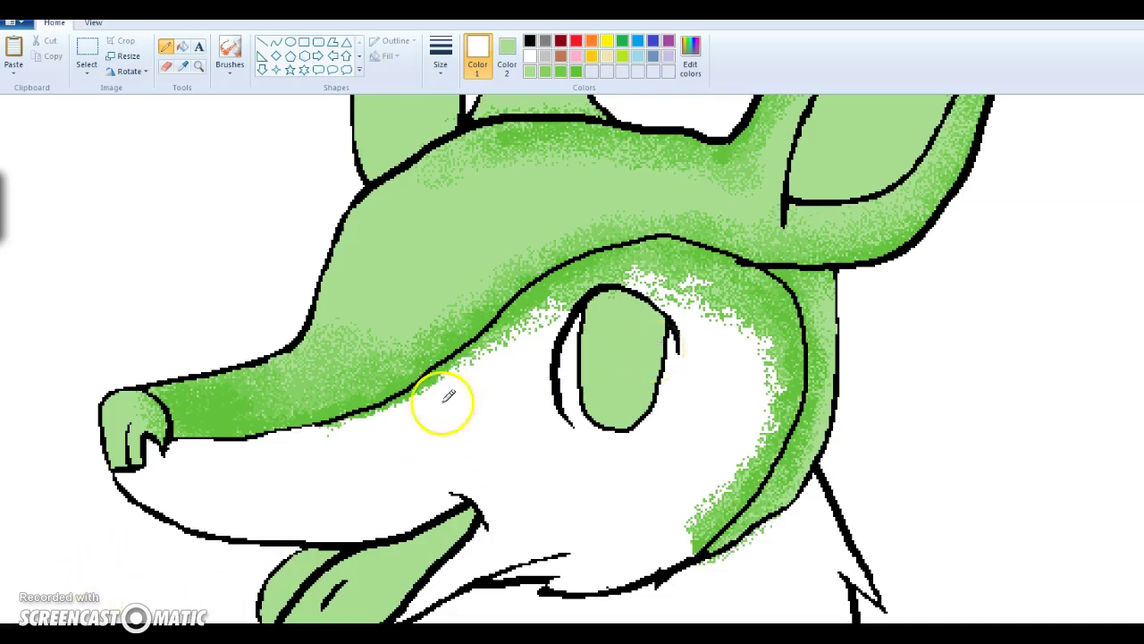
mouse_move(741, 292)
mouse_down()
mouse_move(755, 342)
mouse_move(786, 353)
mouse_up()
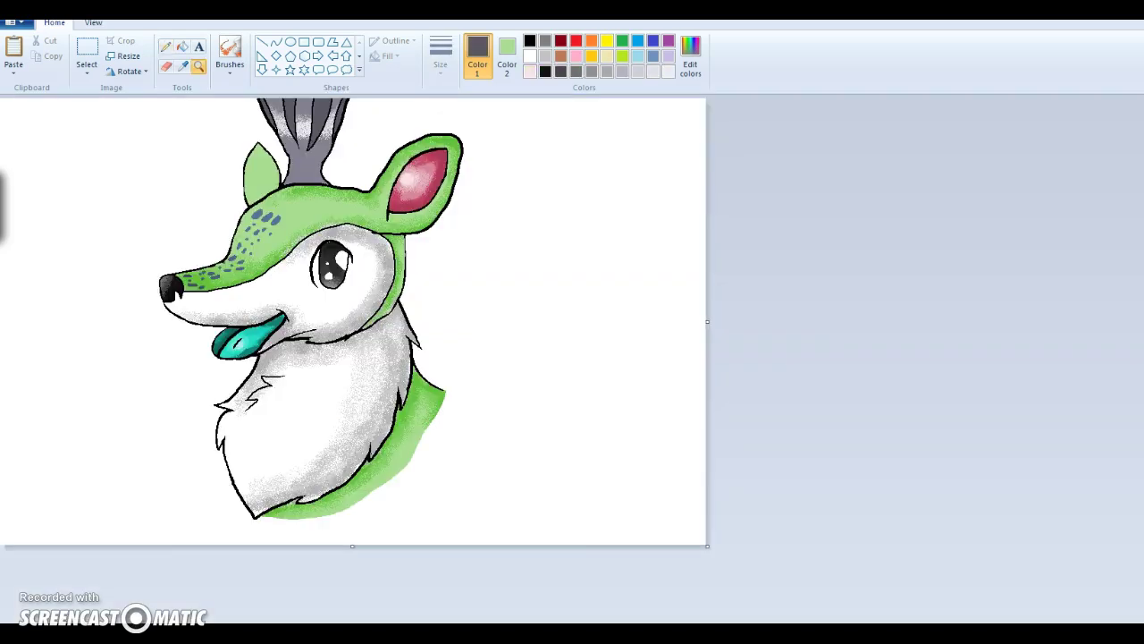
Step: Switch to the Pencil tool for further work on the deer drawing
click(264, 541)
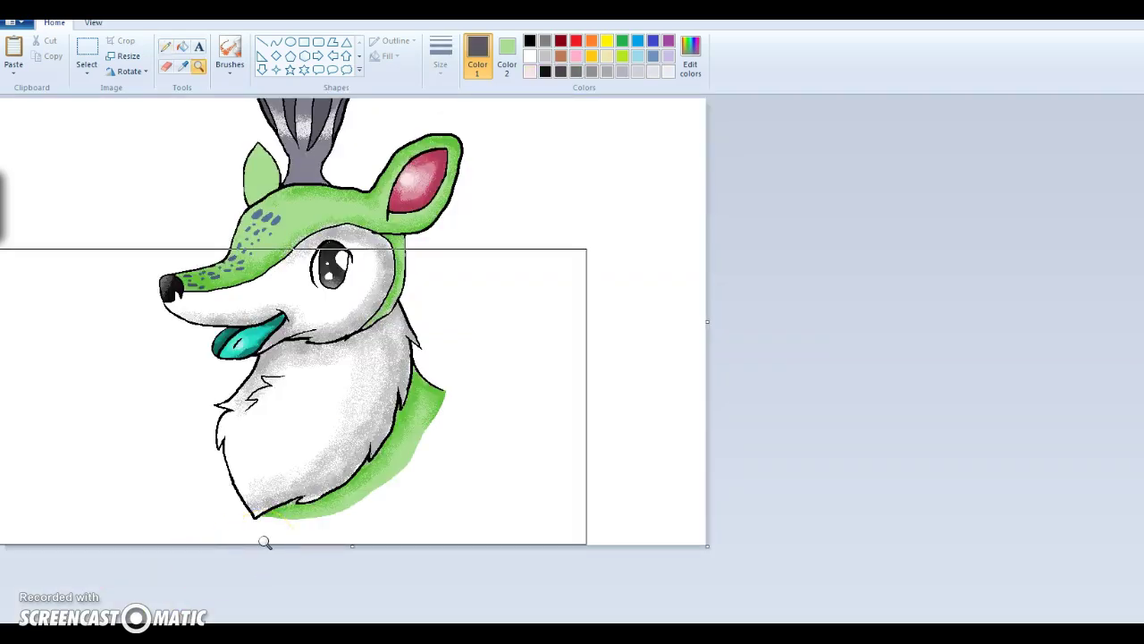
click(166, 46)
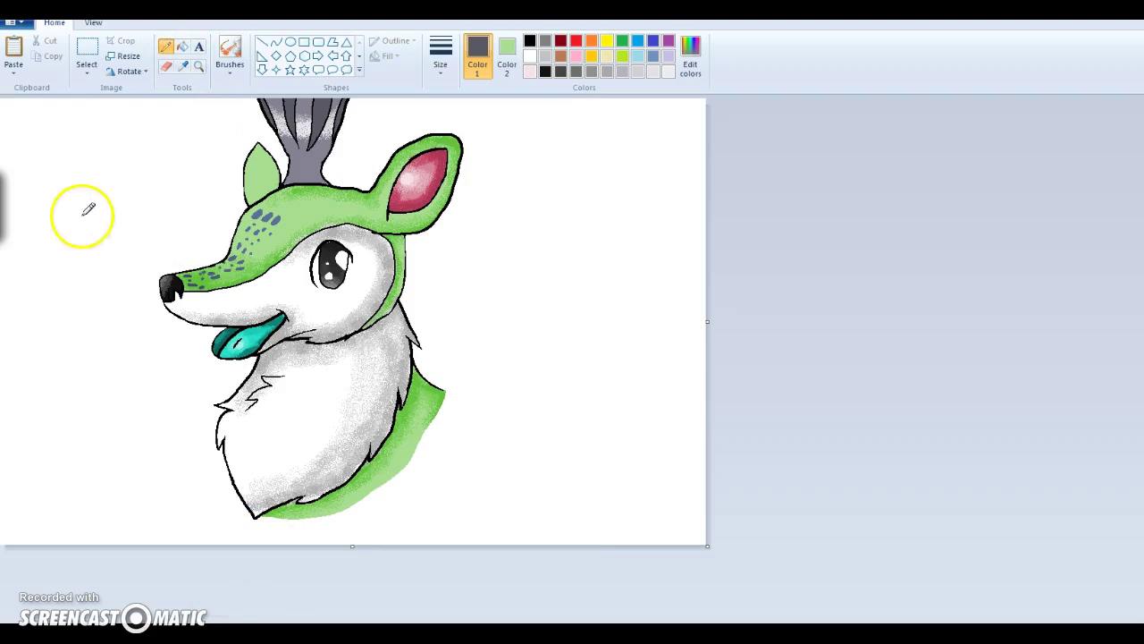